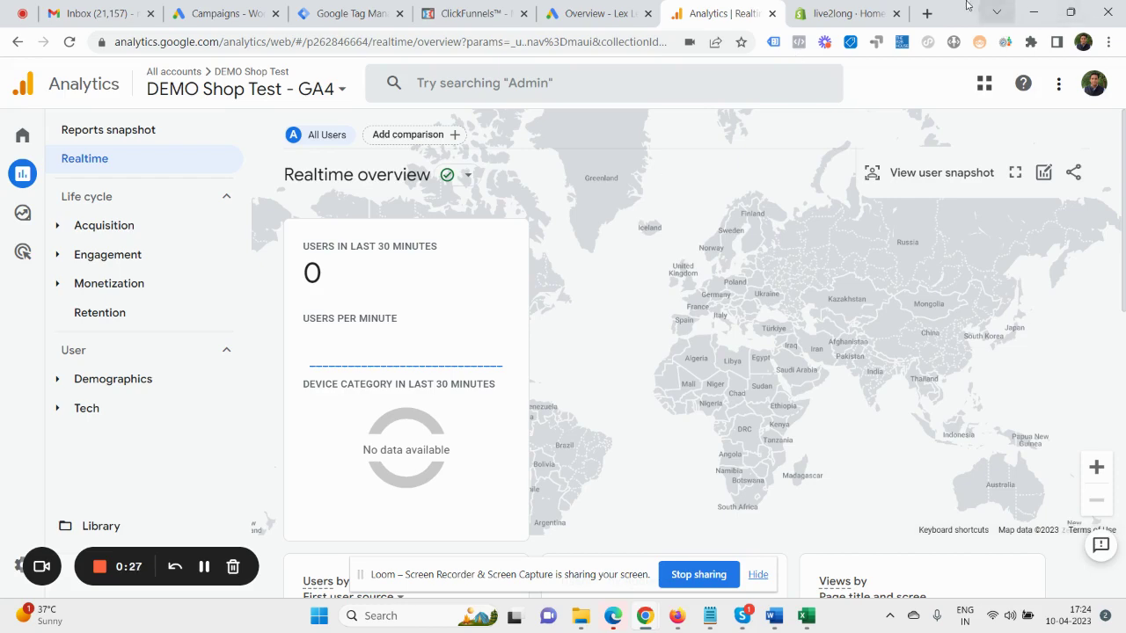
Step: Search the Shopify App Store for 'google' from the store admin's search bar
left_click(849, 13)
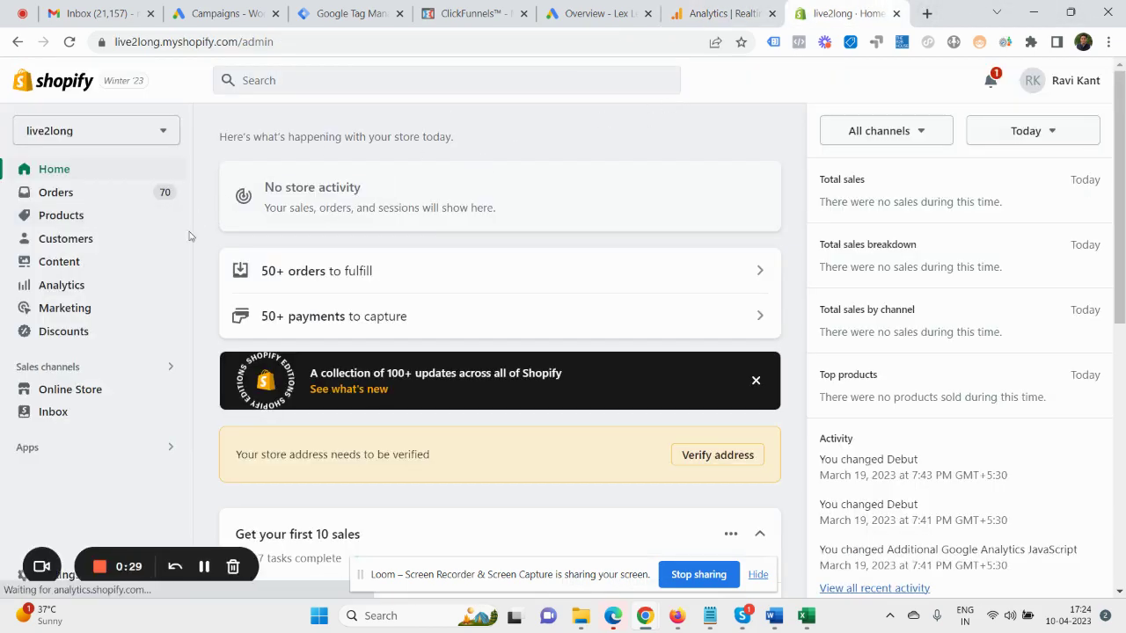
left_click(80, 449)
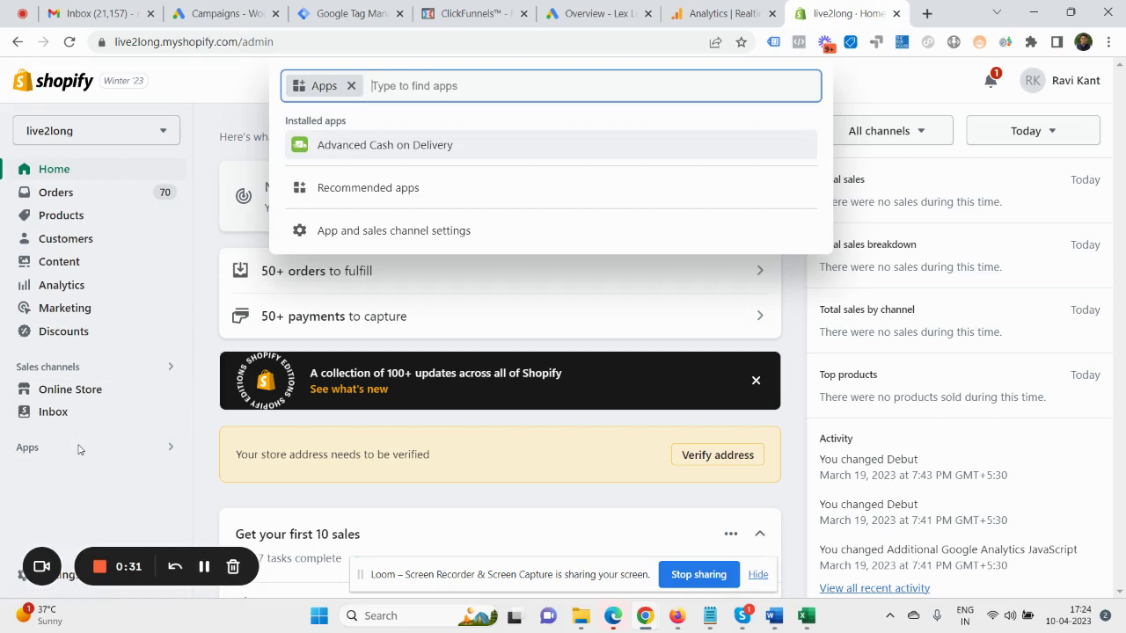
type("google")
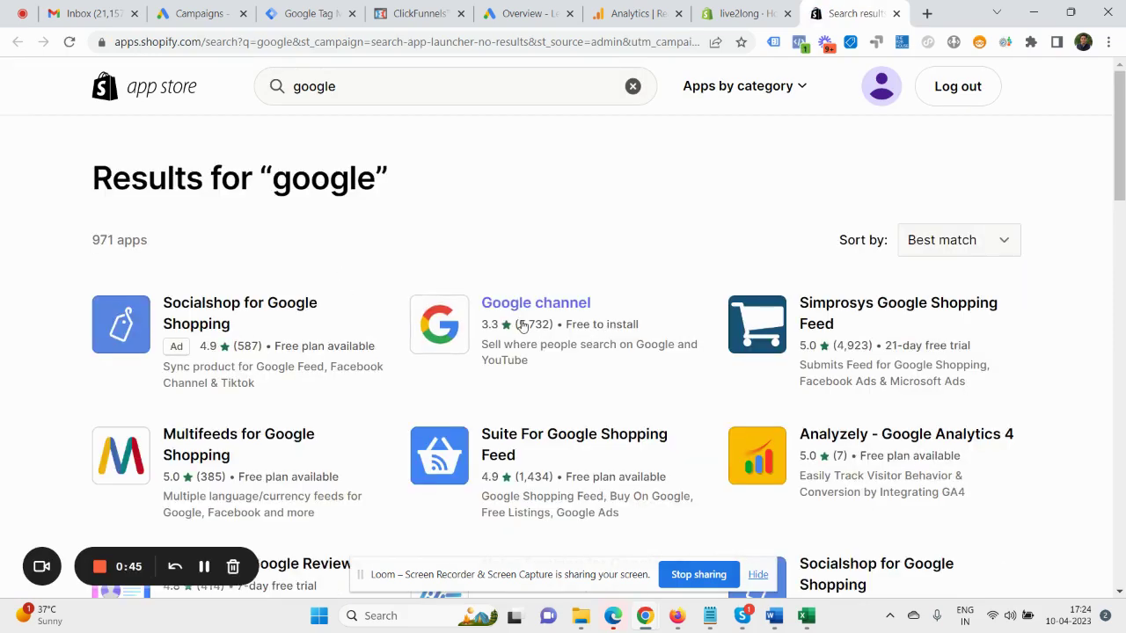
Step: Install the Google channel app and approve adding it as a sales channel
left_click(580, 343)
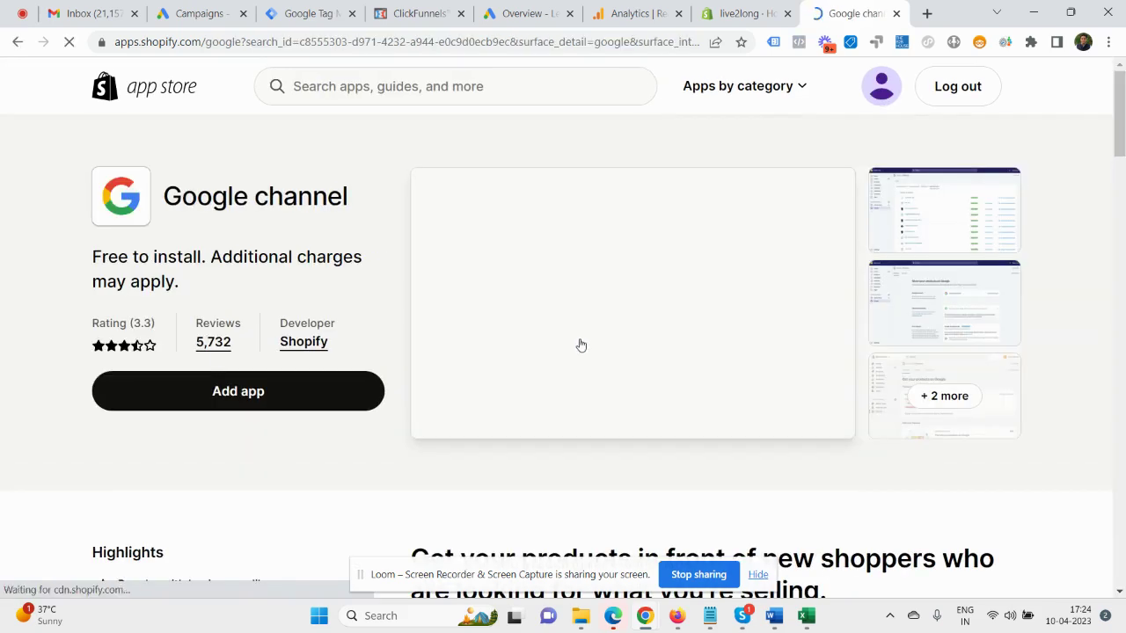
left_click(216, 397)
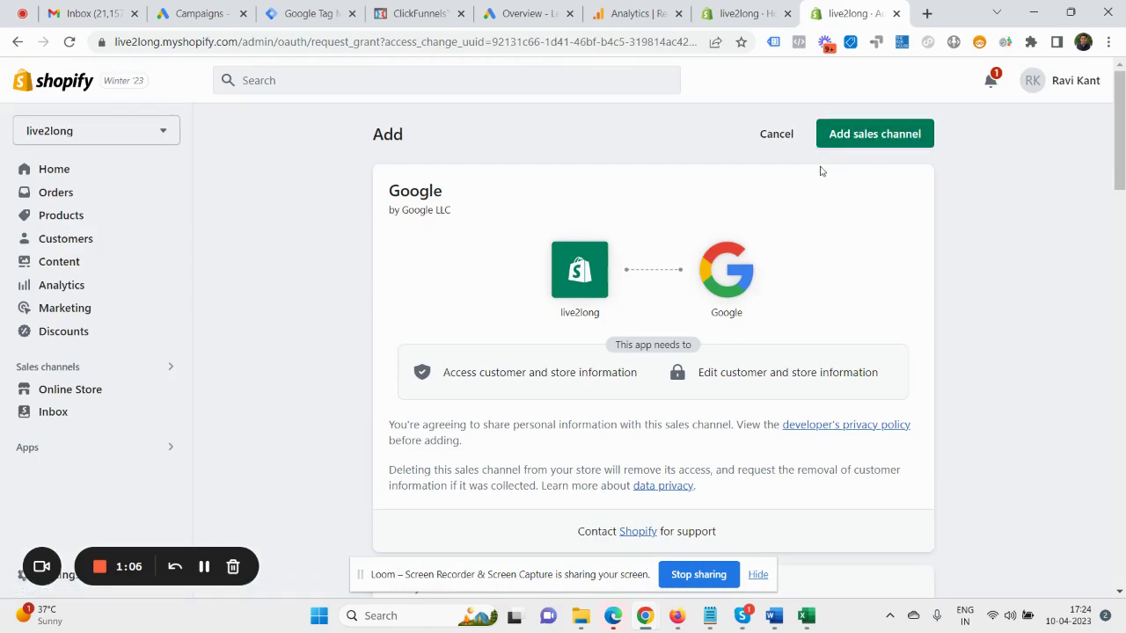
scroll(837, 227, "down", 5)
scroll(837, 228, "up", 5)
left_click(868, 137)
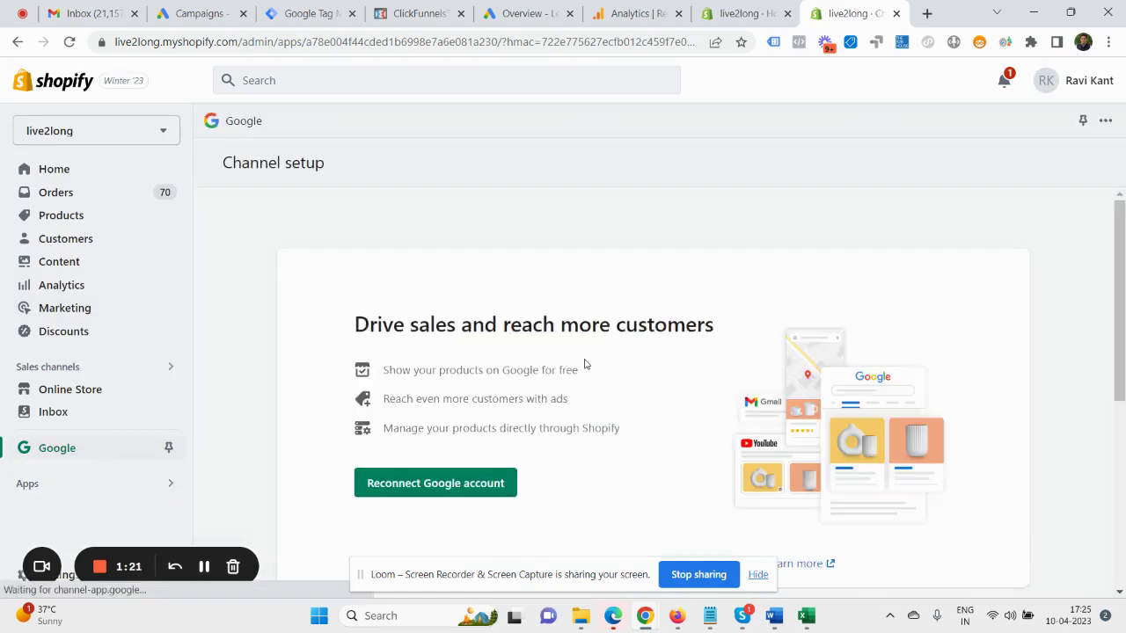
scroll(543, 349, "down", 3)
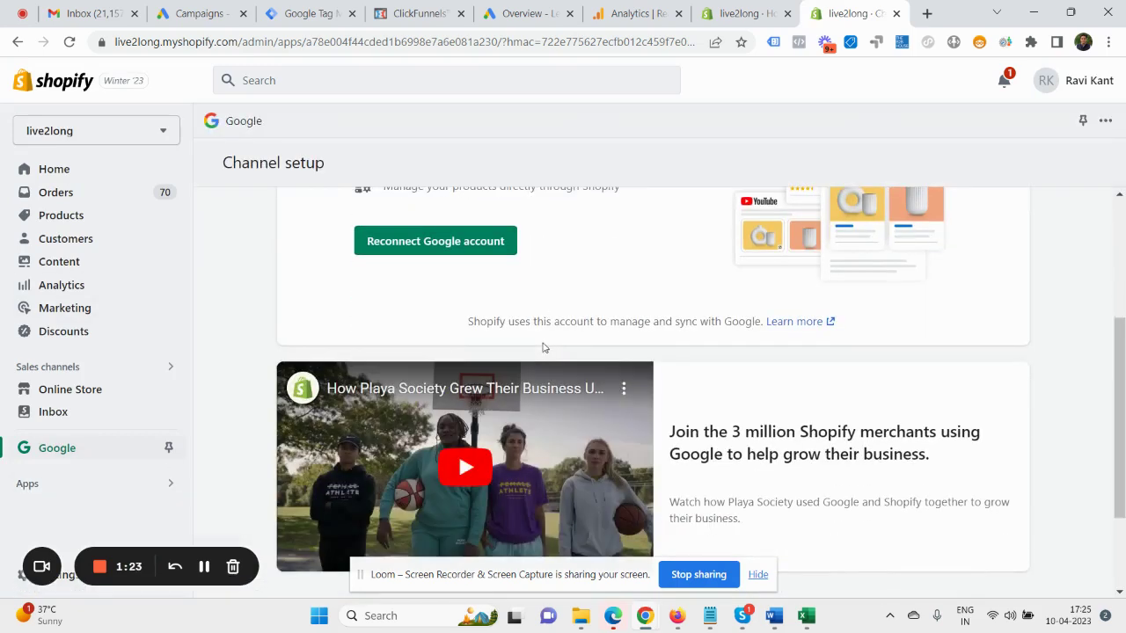
scroll(493, 347, "up", 3)
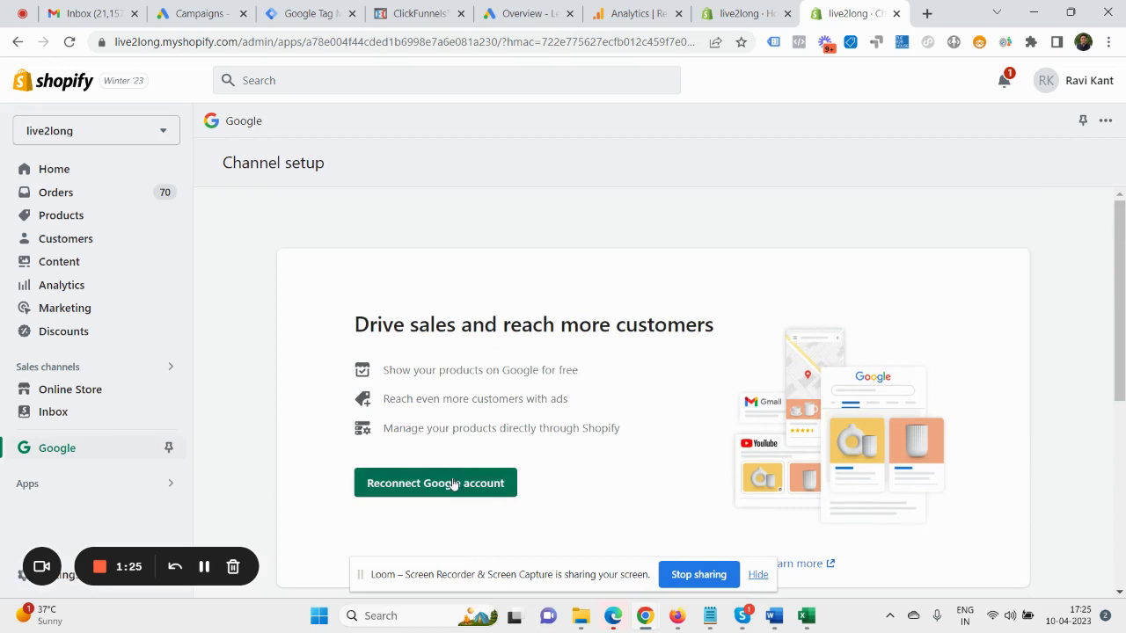
Step: Reconnect the channel with the first Google account, choosing the personal account over the brand account
left_click(452, 483)
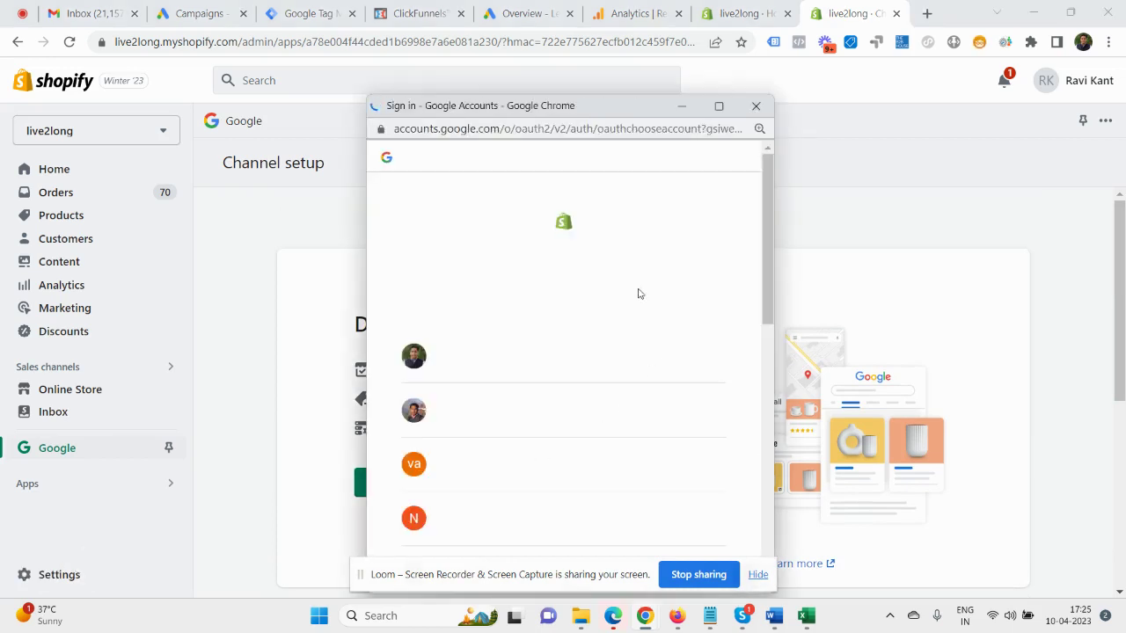
left_click(517, 363)
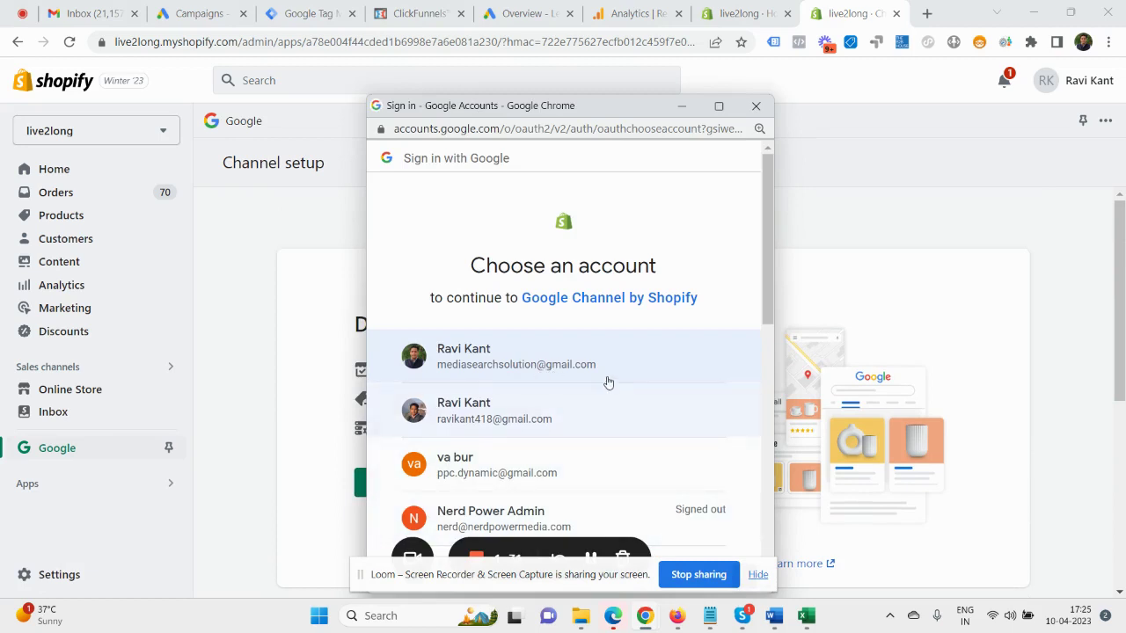
left_click(525, 364)
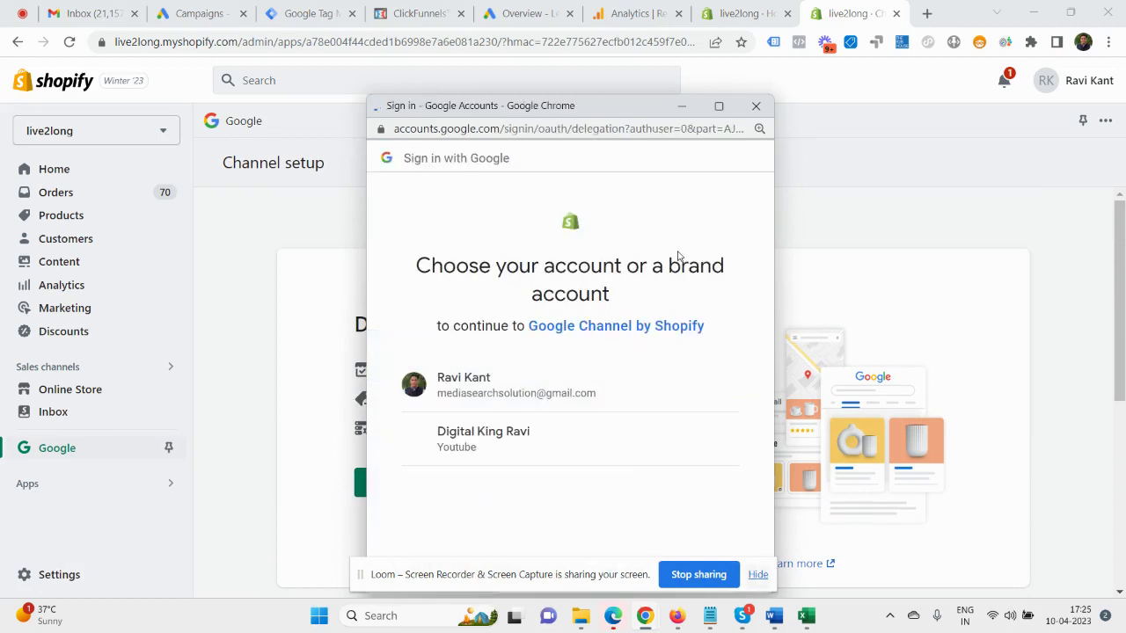
left_click(539, 391)
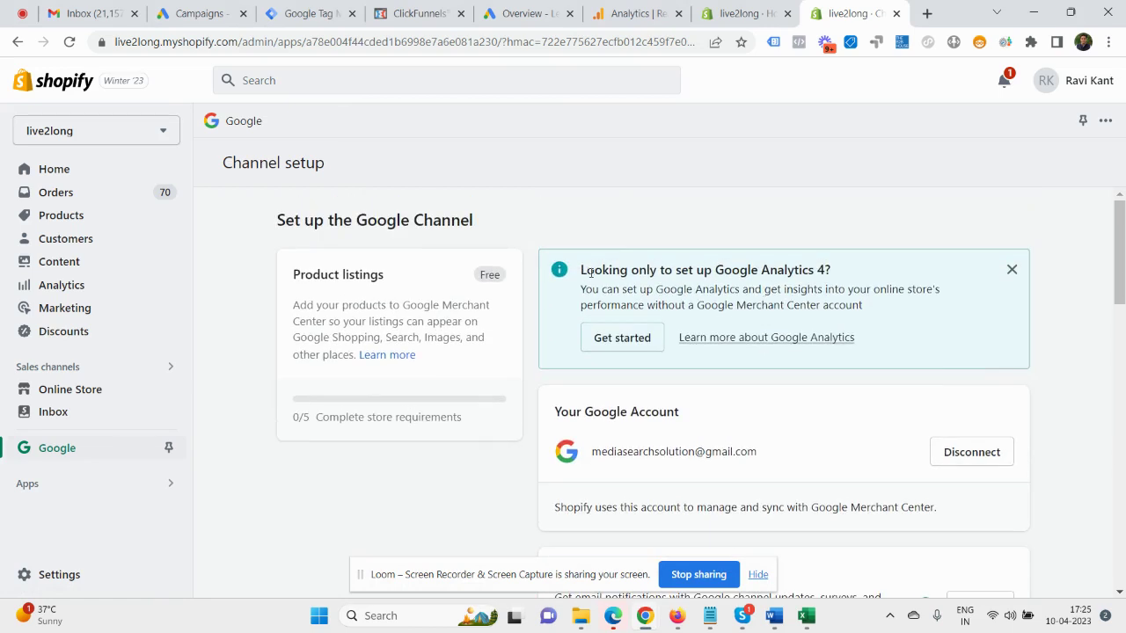
Step: Start the GA4-only setup from the 'Looking only to set up Google Analytics 4?' banner
left_click_drag(586, 273, 831, 271)
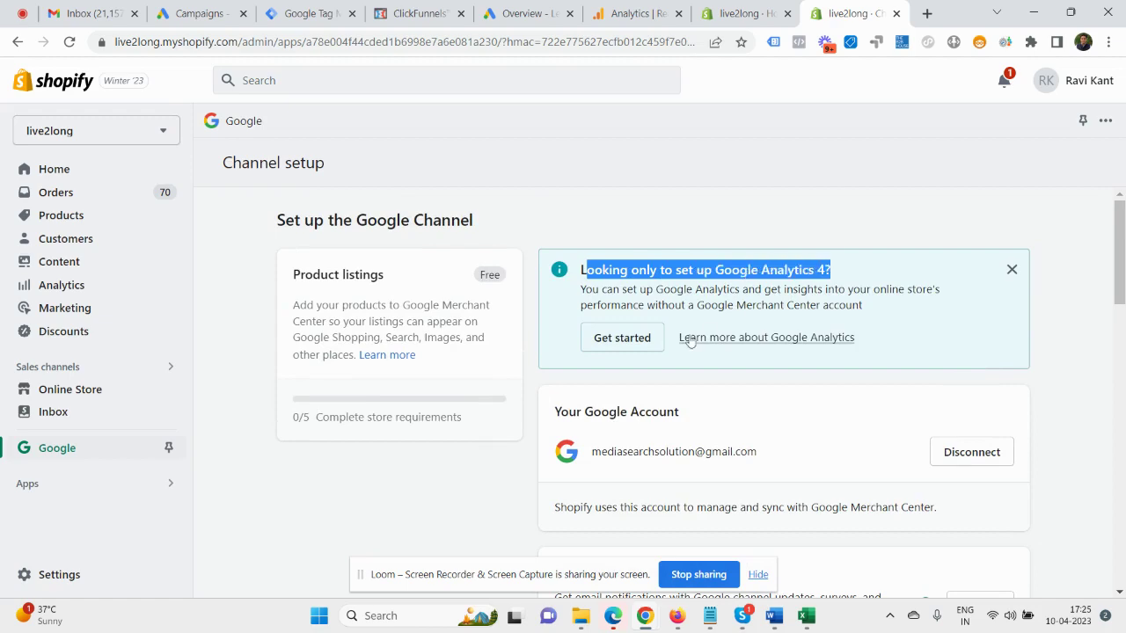
scroll(628, 342, "down", 5)
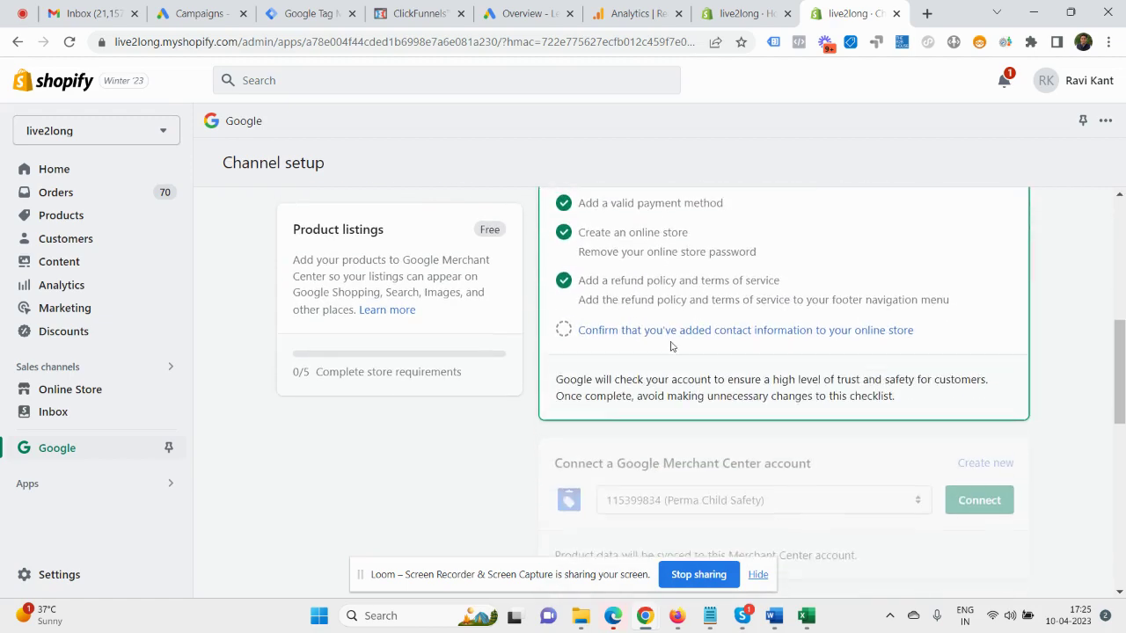
scroll(670, 346, "up", 5)
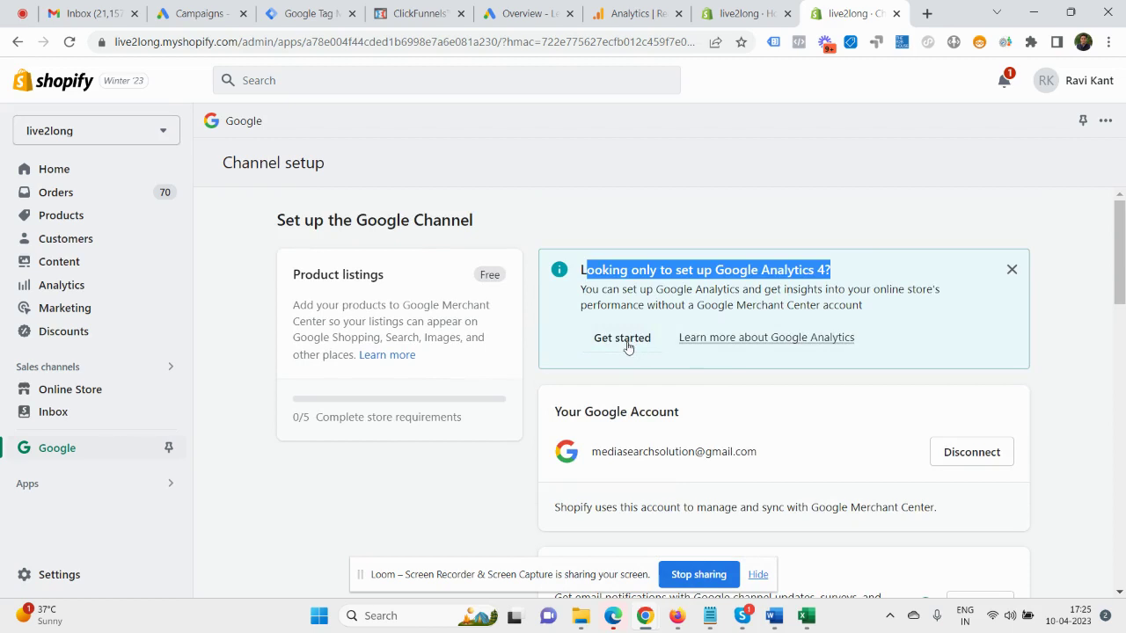
left_click(622, 339)
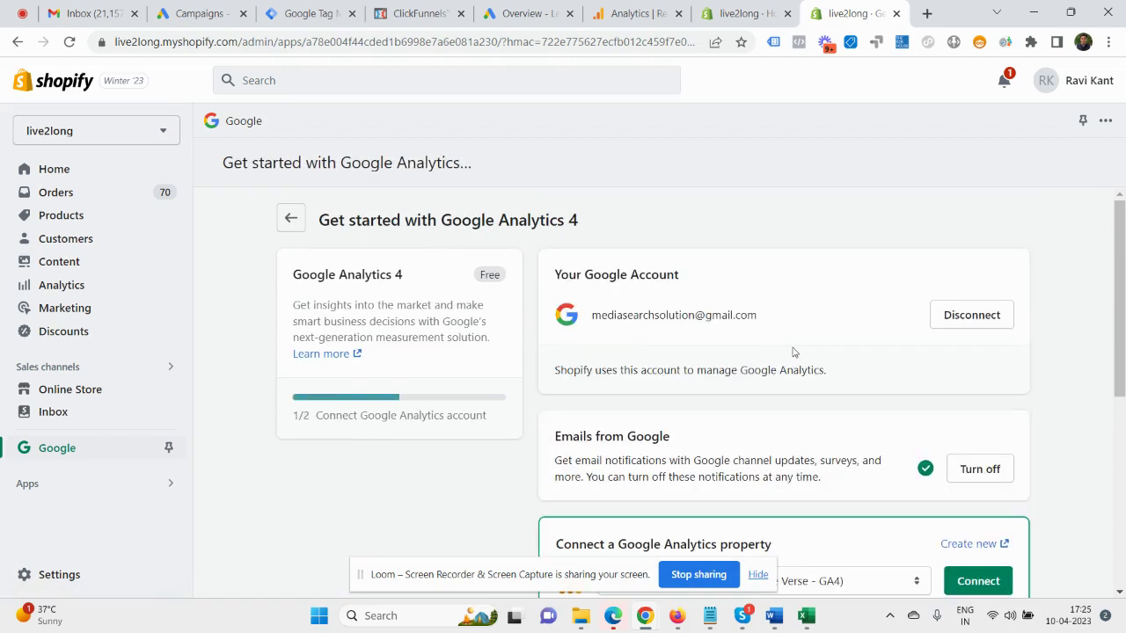
scroll(792, 352, "down", 2)
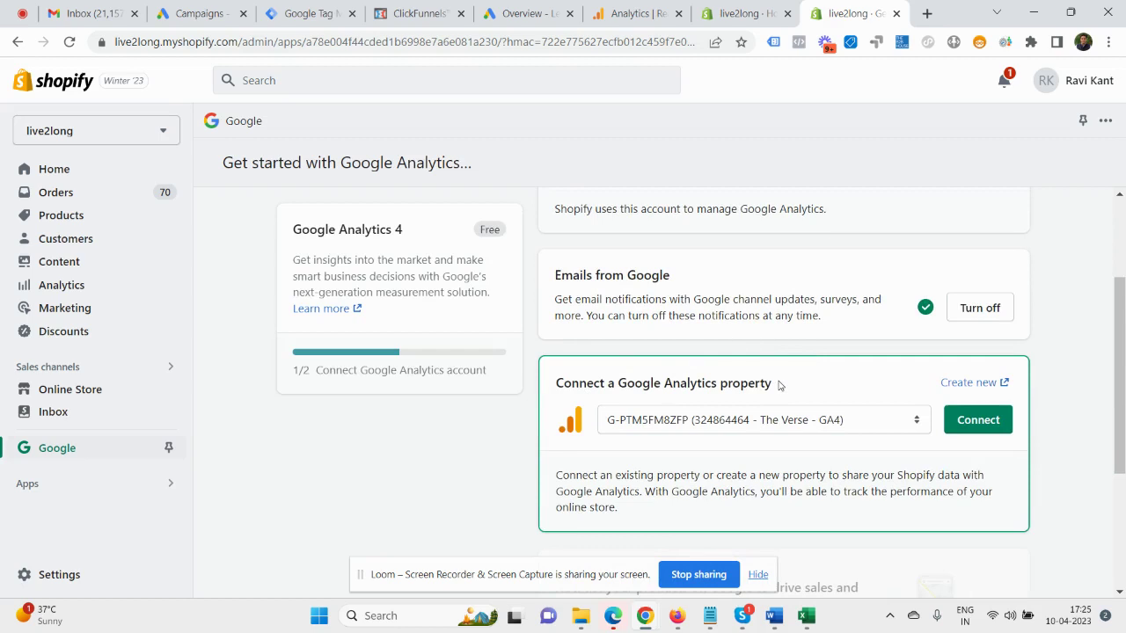
Step: Review the DEMO Shop Test property's Admin settings in Google Analytics, then go back to Shopify
left_click(631, 14)
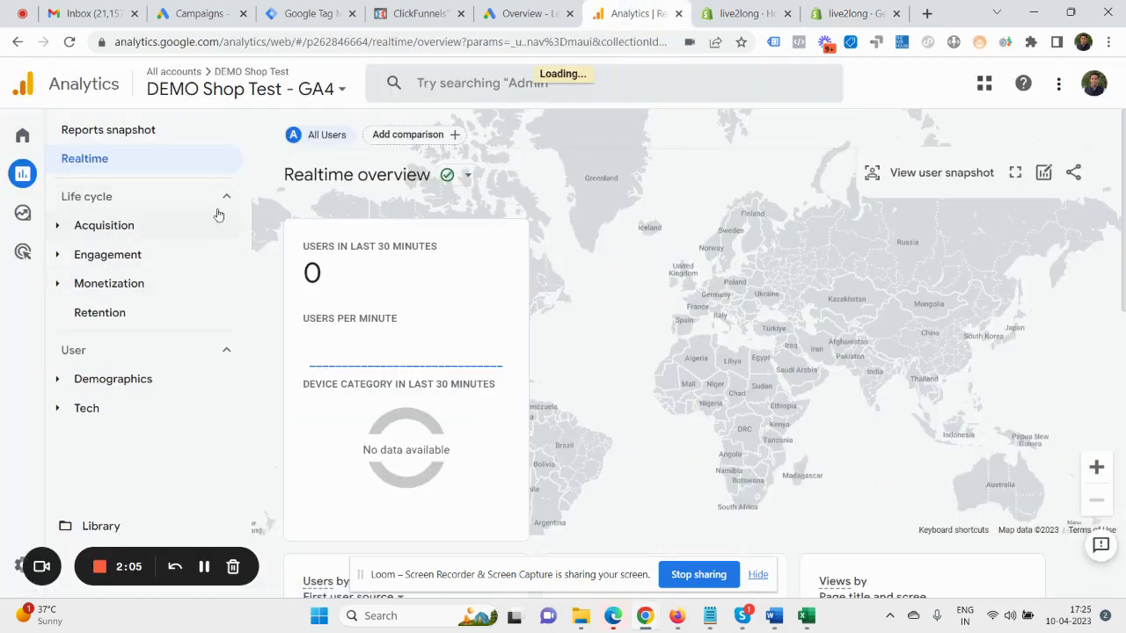
left_click(41, 566)
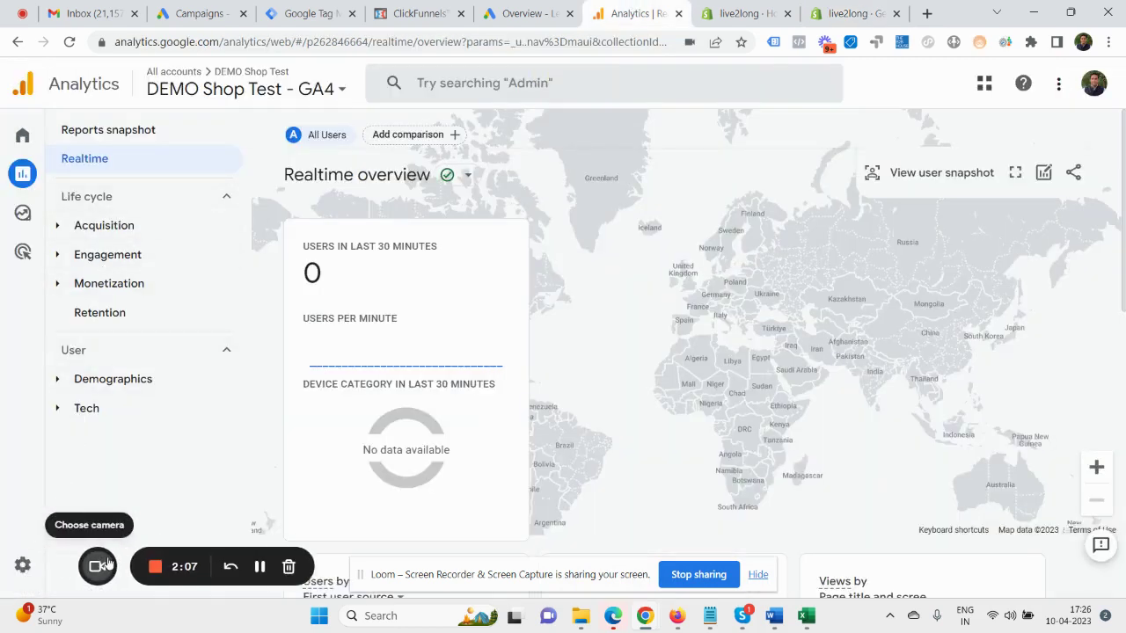
left_click(22, 566)
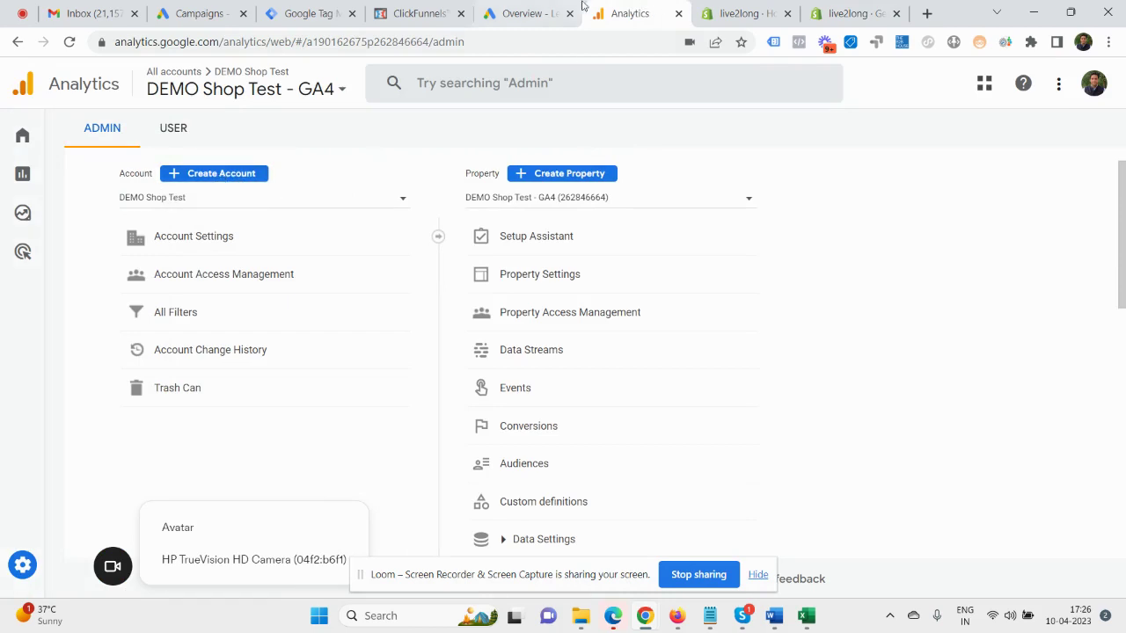
left_click(729, 12)
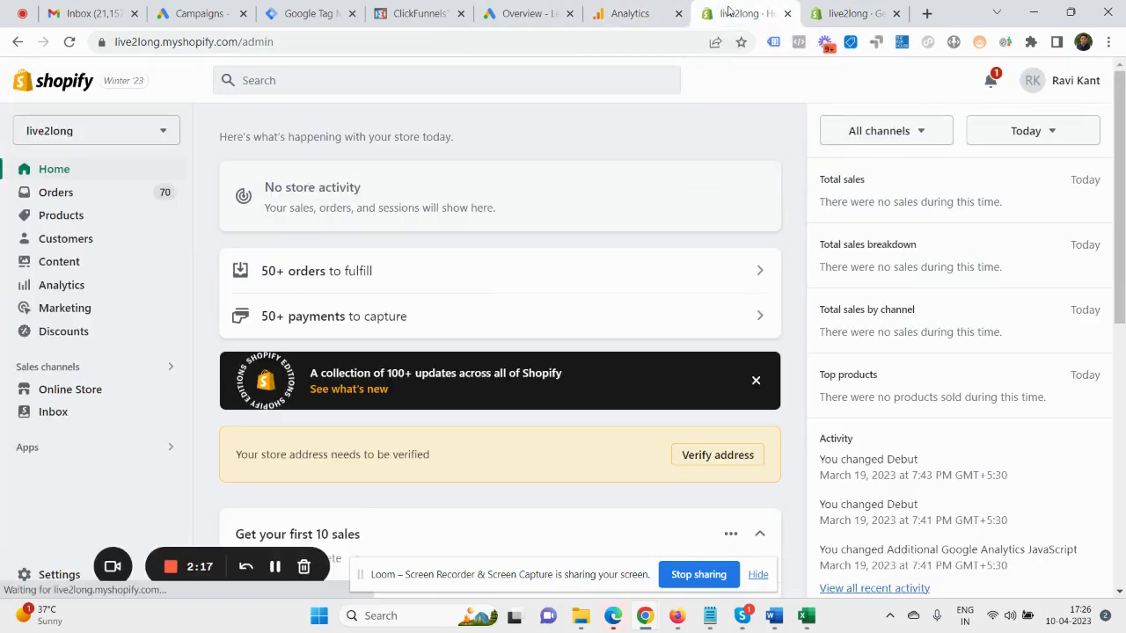
Step: Choose property G-9YN8BLRQ6H (DEMO Shop Test - GA4) from the dropdown and connect it
left_click(847, 9)
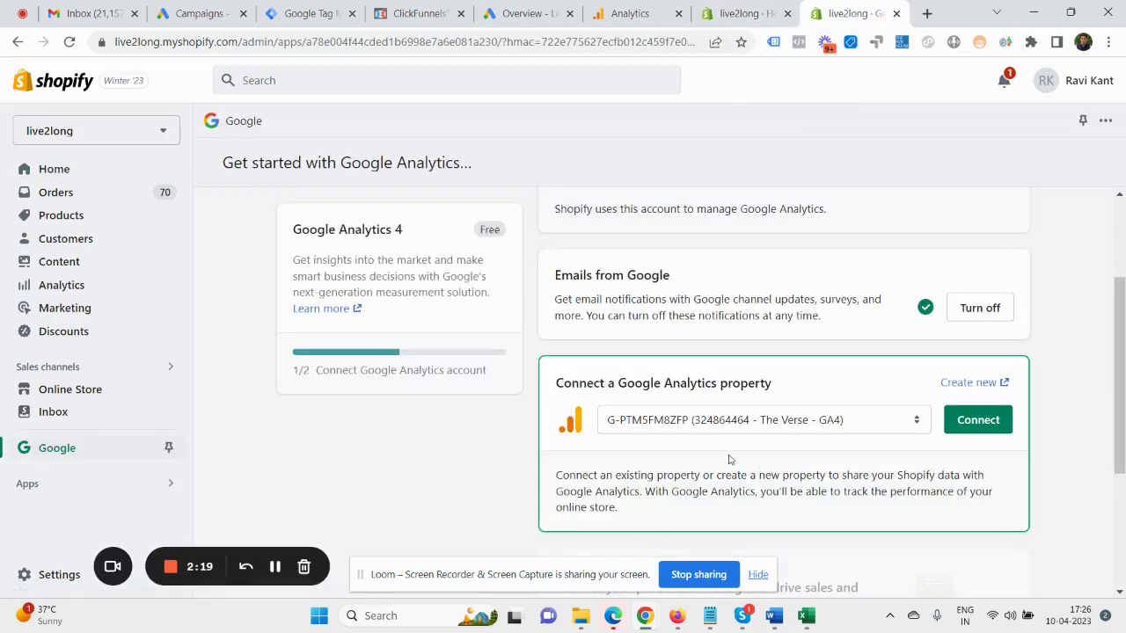
left_click(787, 429)
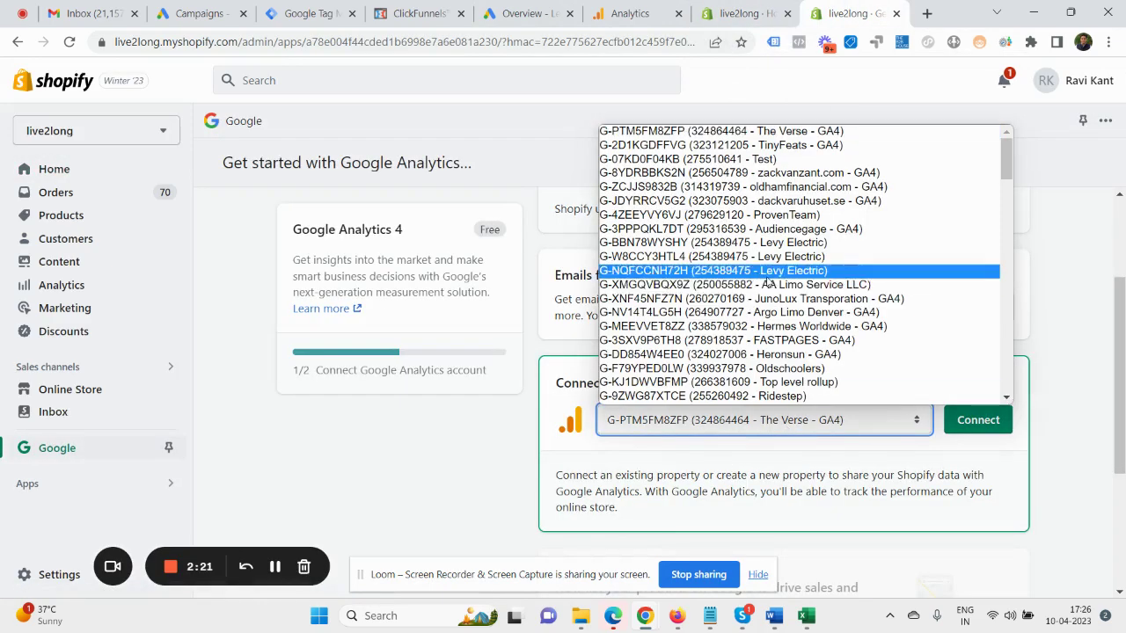
scroll(765, 290, "down", 4)
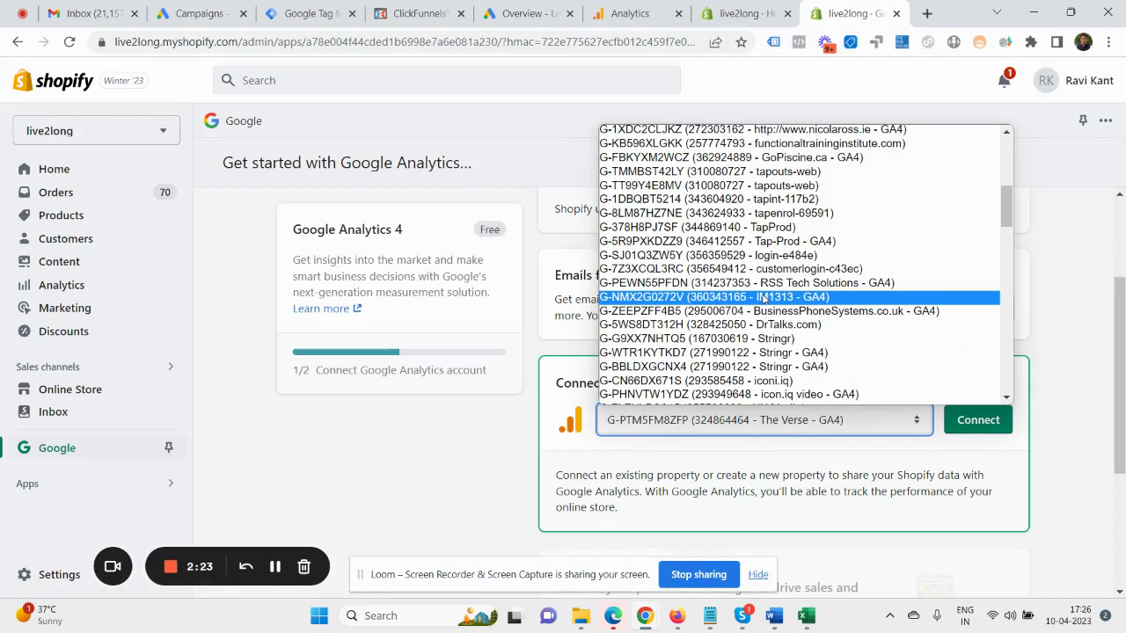
scroll(763, 299, "down", 6)
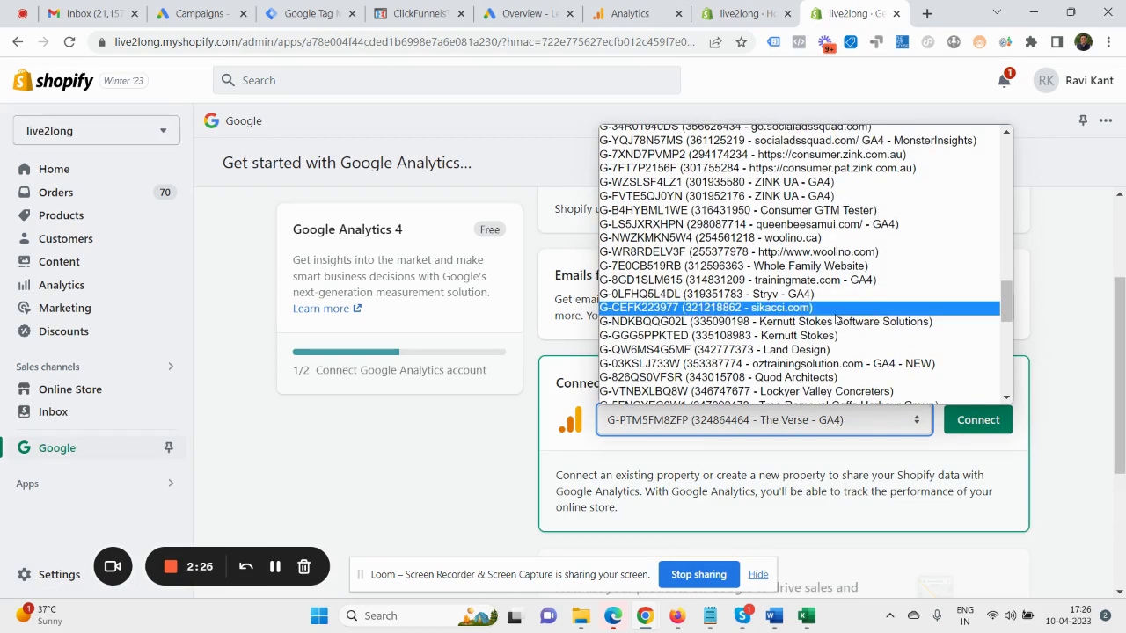
scroll(835, 318, "down", 5)
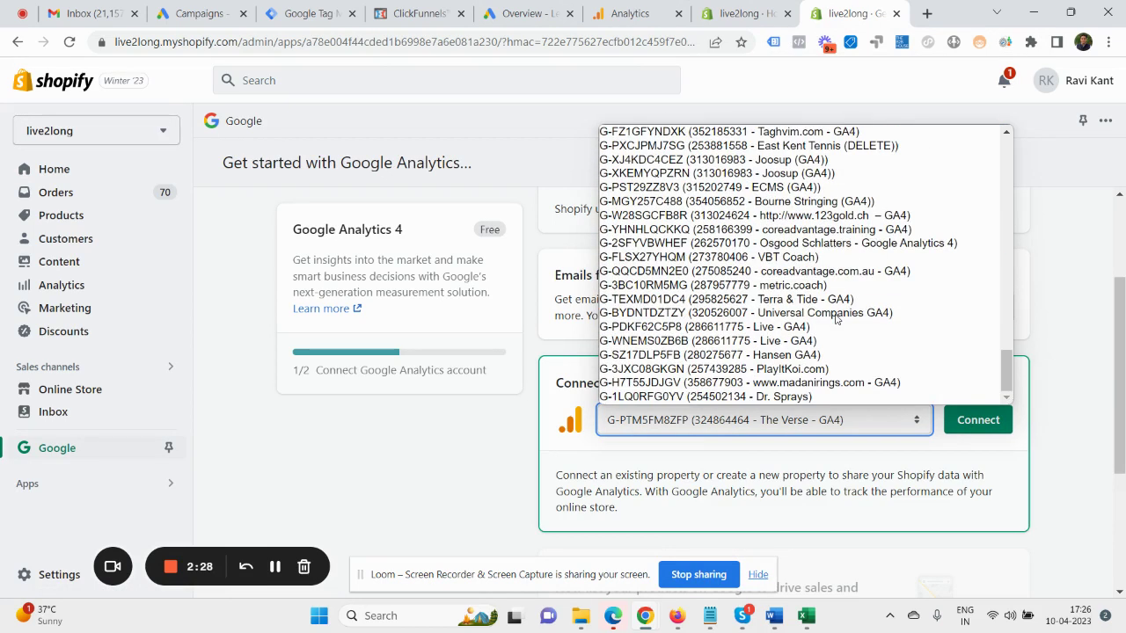
scroll(855, 343, "up", 4)
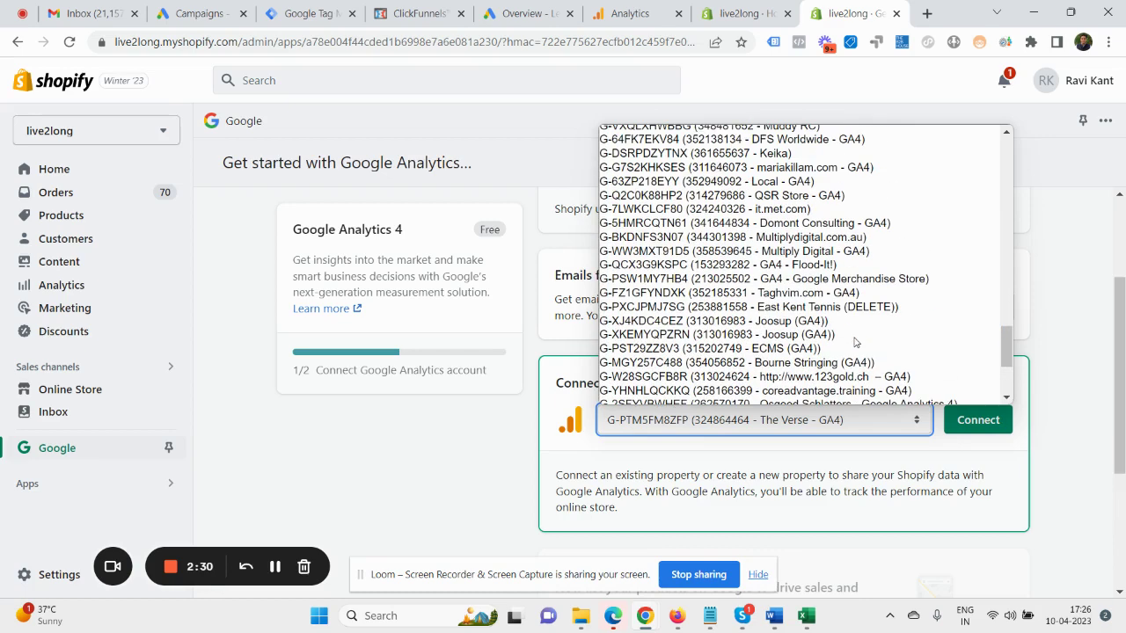
scroll(854, 342, "up", 6)
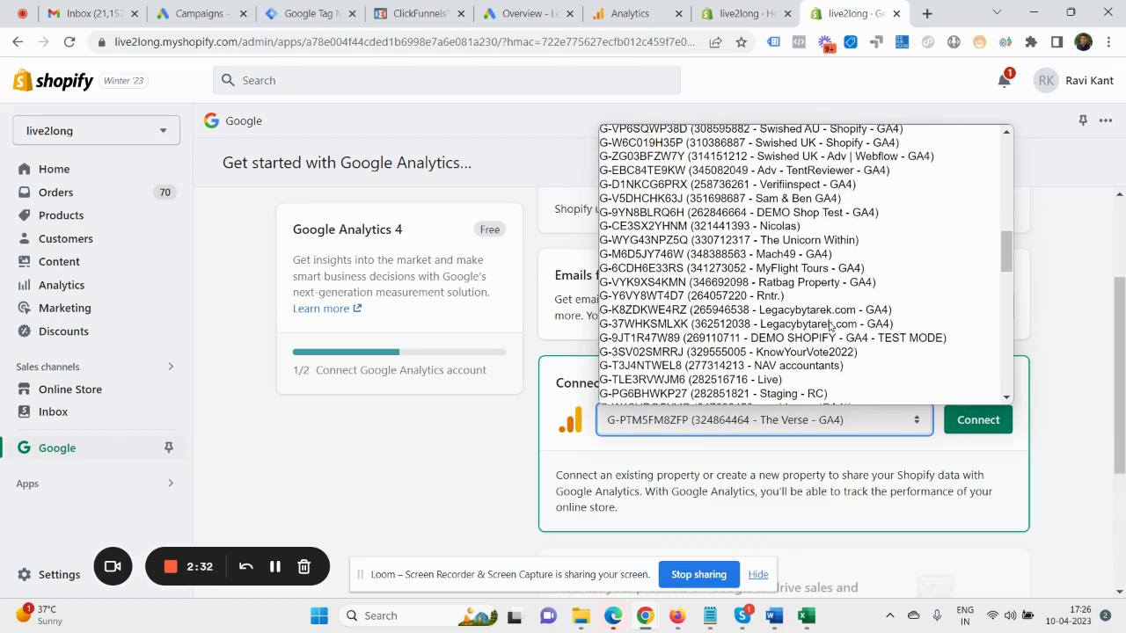
left_click(802, 214)
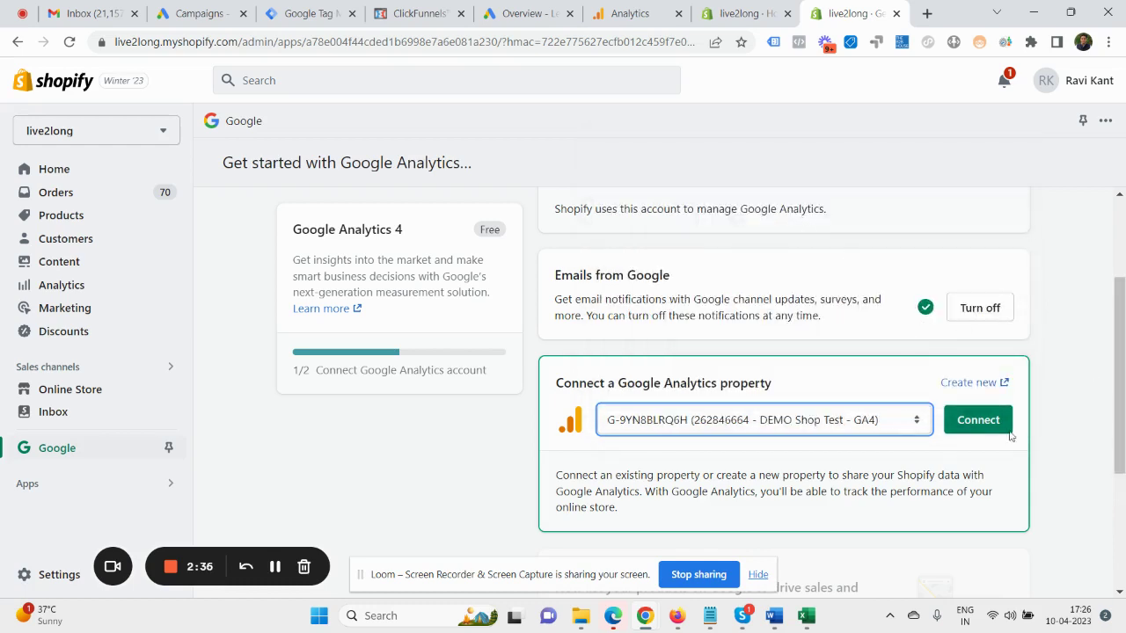
left_click(978, 421)
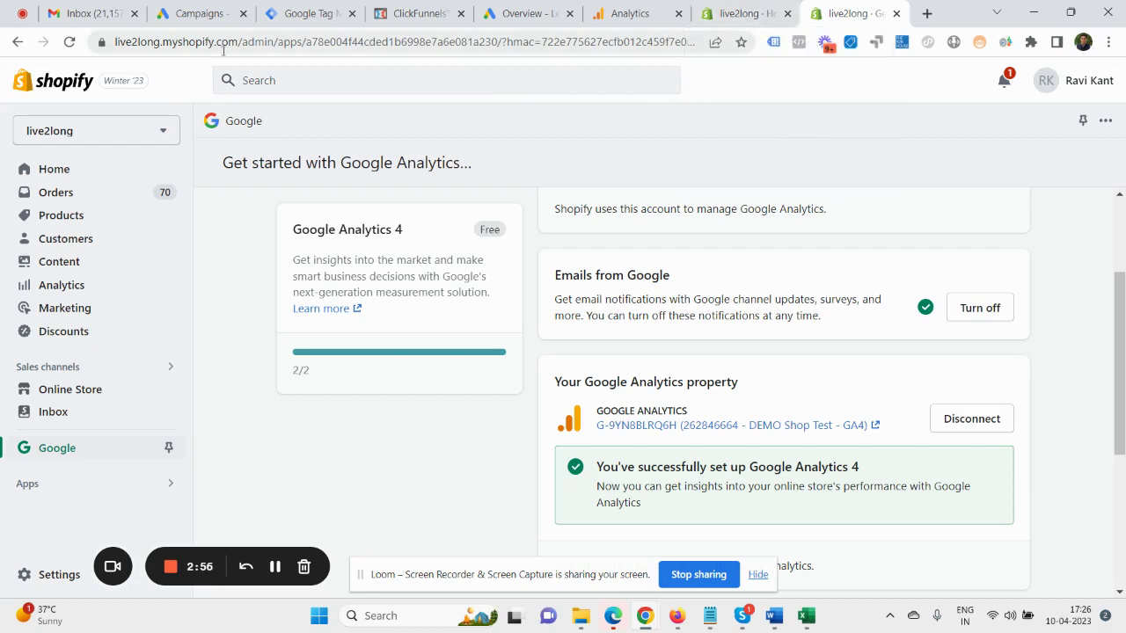
Step: Copy the live2long store domain from the address bar and open a new browser tab
left_click_drag(236, 44, 175, 36)
key("ctrl+c")
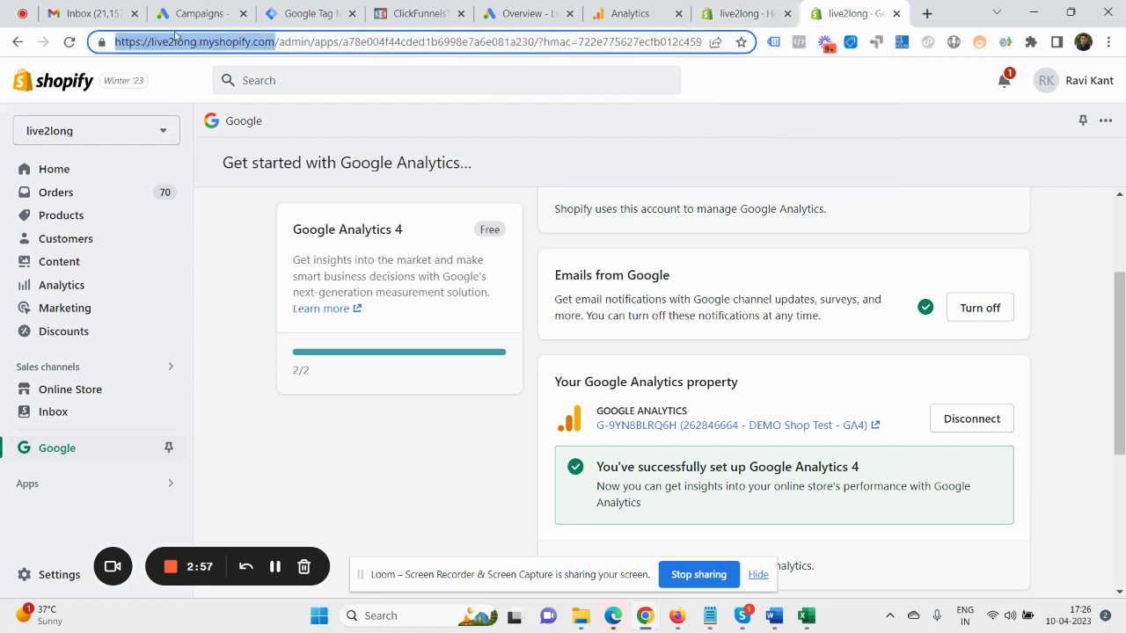
left_click(927, 13)
Step: Load the storefront from the pasted URL and open 5 product 6 (Rs. 51.00) via Catalog
key("ctrl+v")
key("Return")
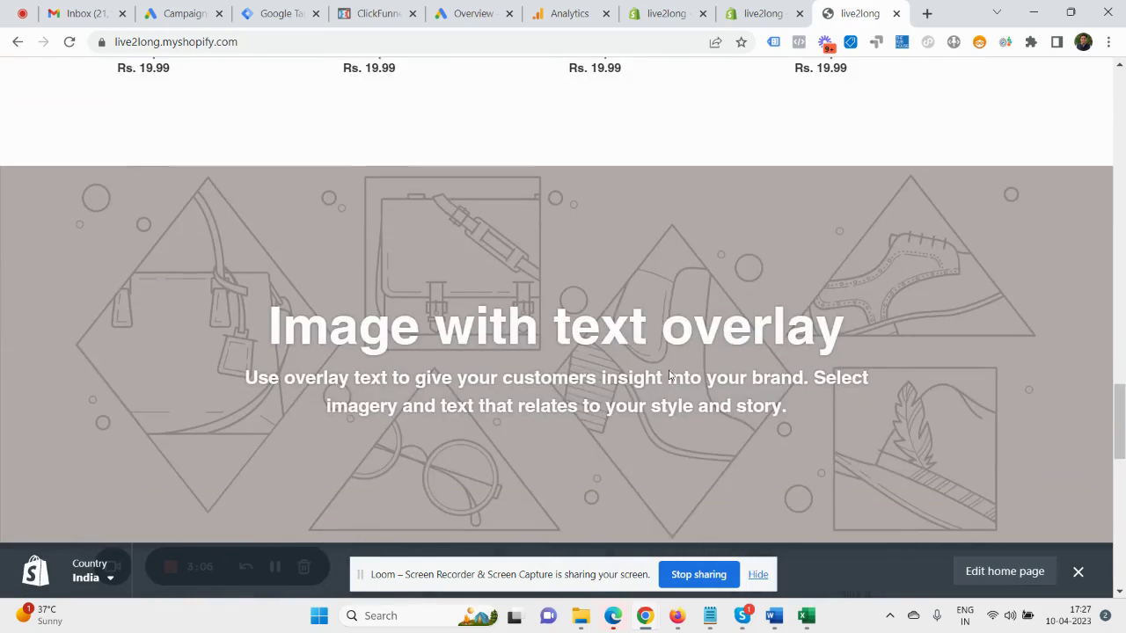
scroll(510, 364, "up", 4)
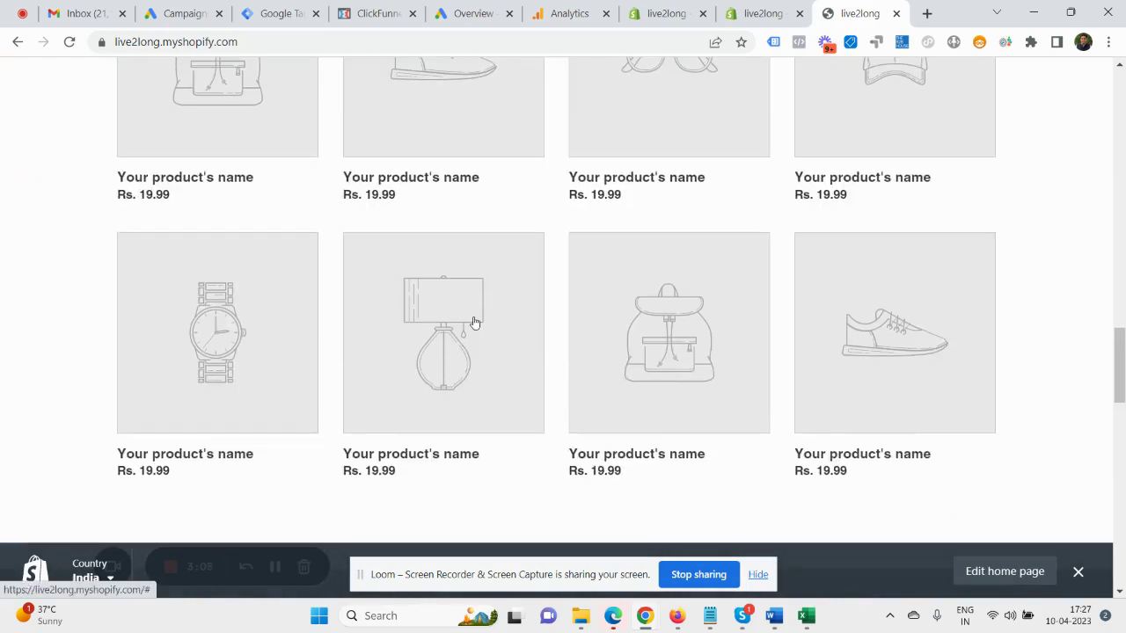
scroll(540, 349, "down", 11)
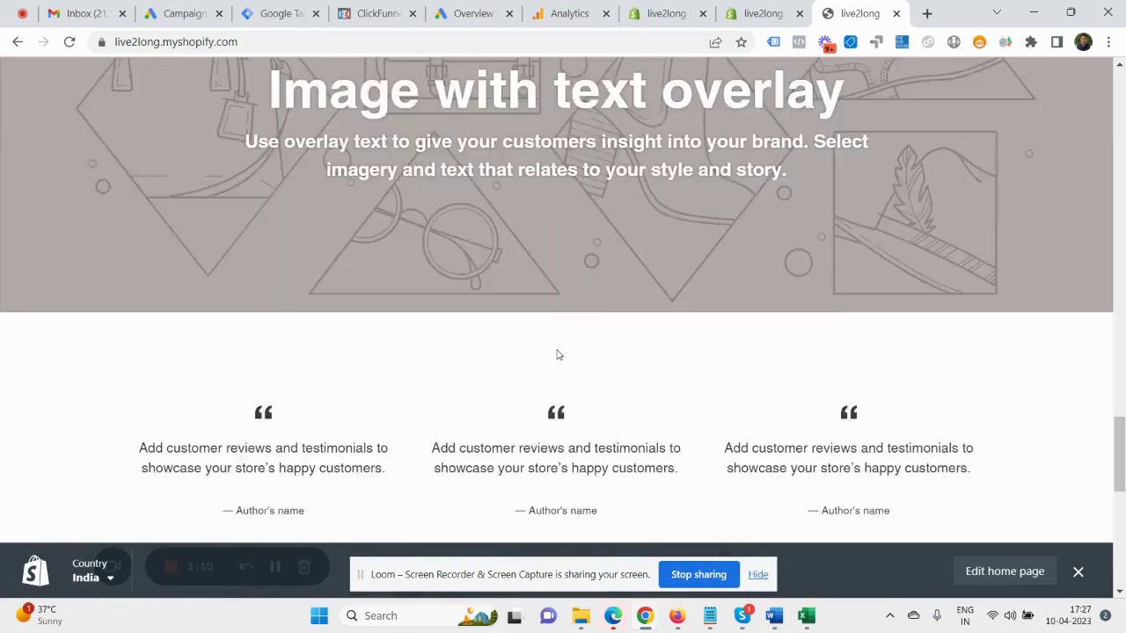
scroll(718, 347, "up", 10)
scroll(673, 268, "up", 8)
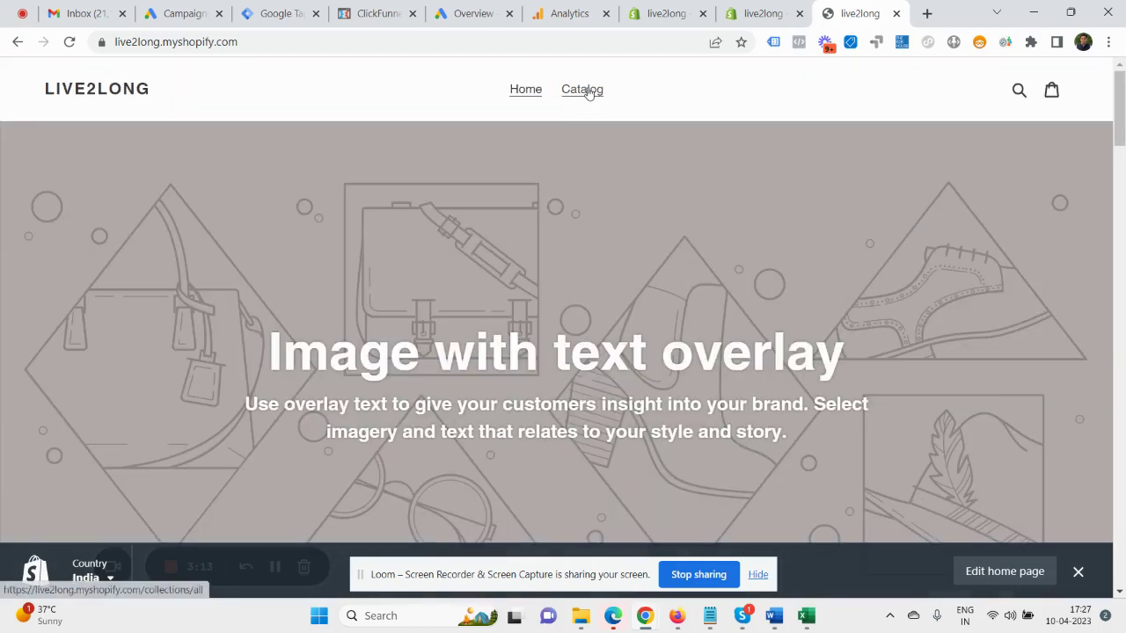
left_click(588, 94)
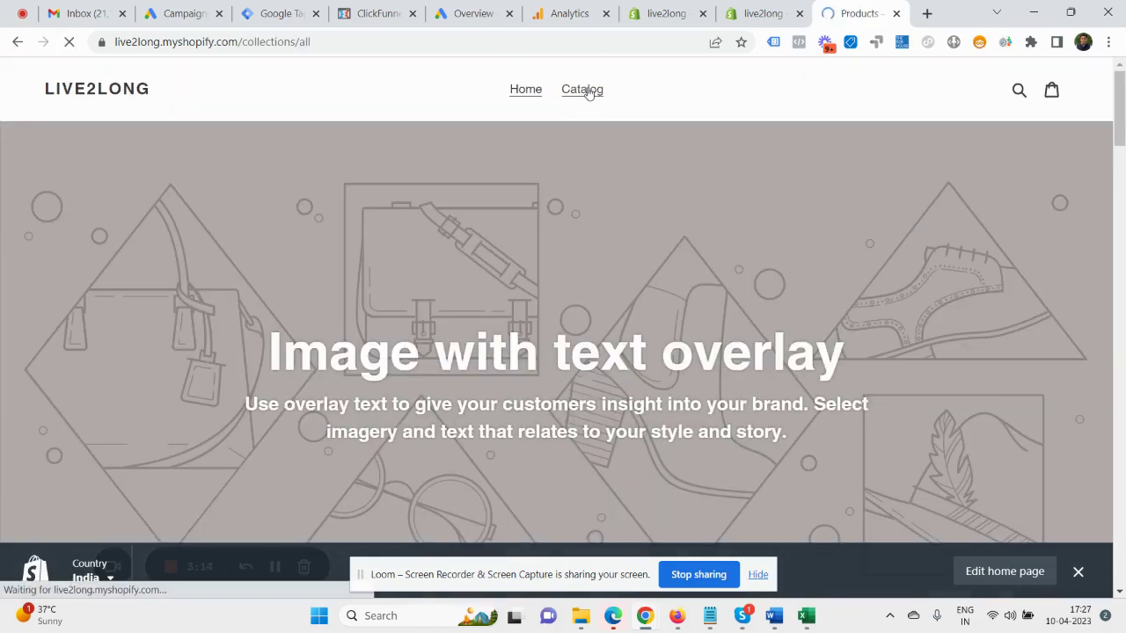
scroll(486, 214, "down", 3)
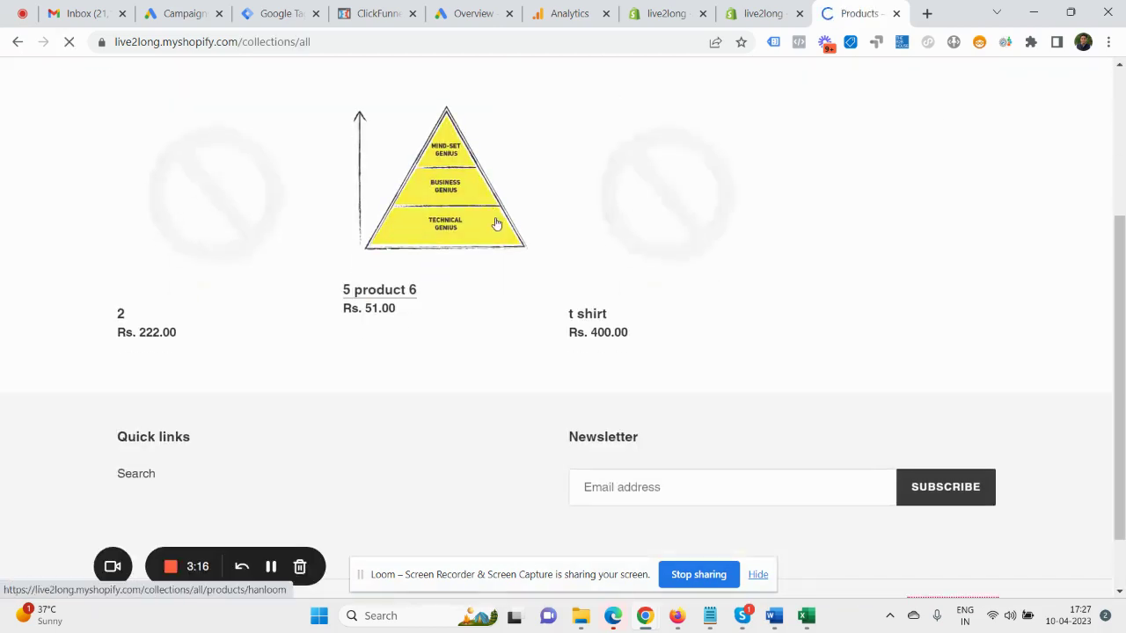
left_click(446, 195)
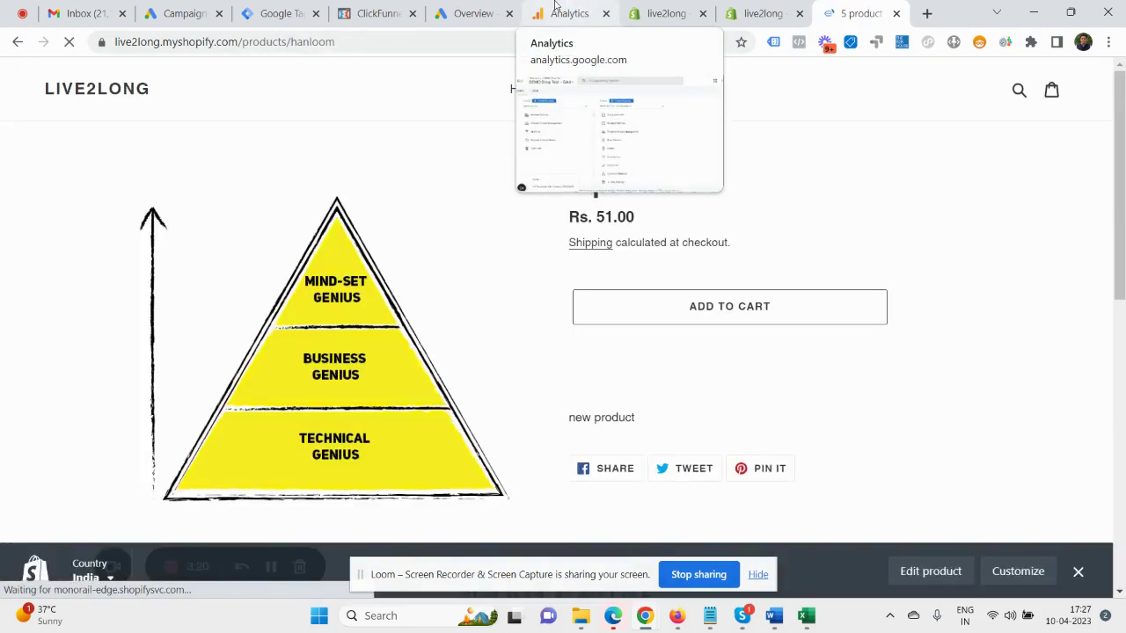
Step: View the Realtime overview's Event count by event name for DEMO Shop Test - GA4
left_click(580, 10)
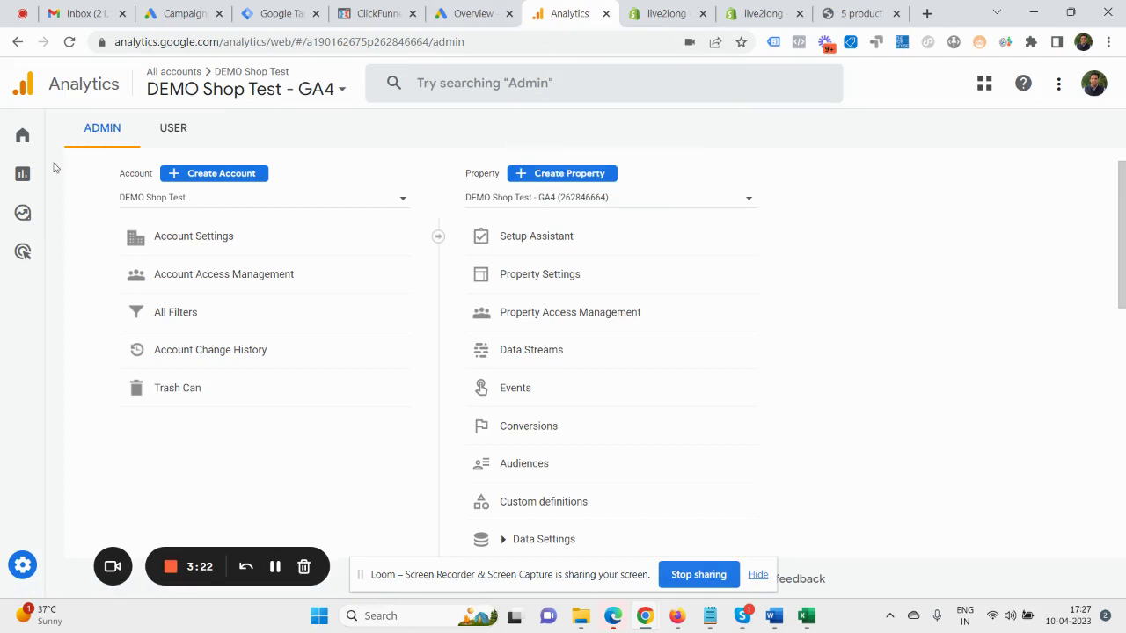
left_click(30, 182)
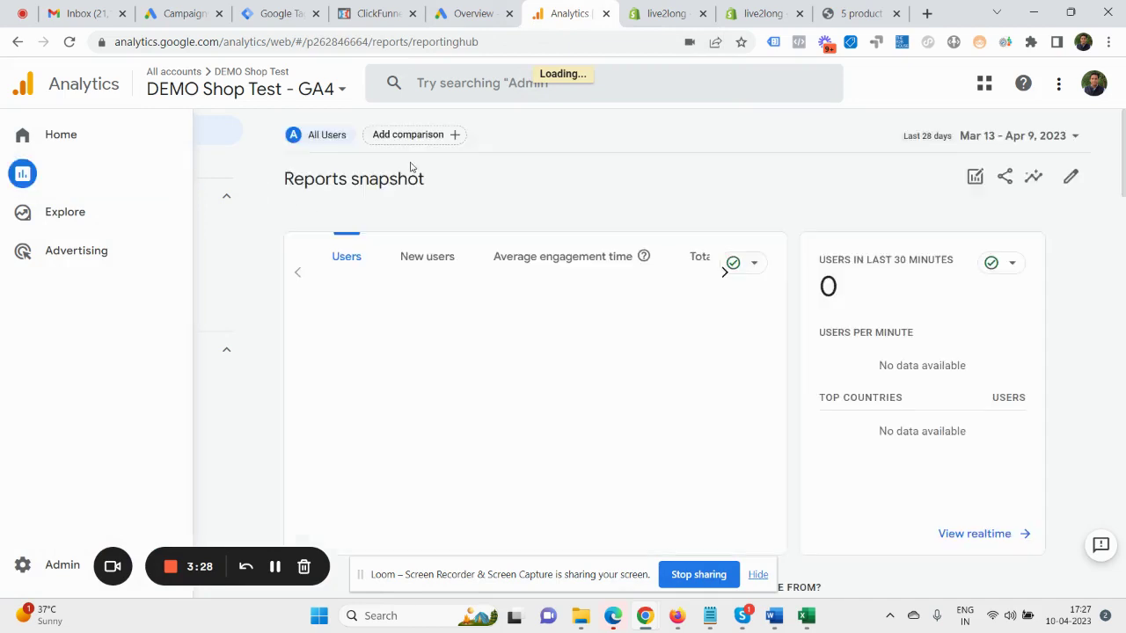
left_click(92, 160)
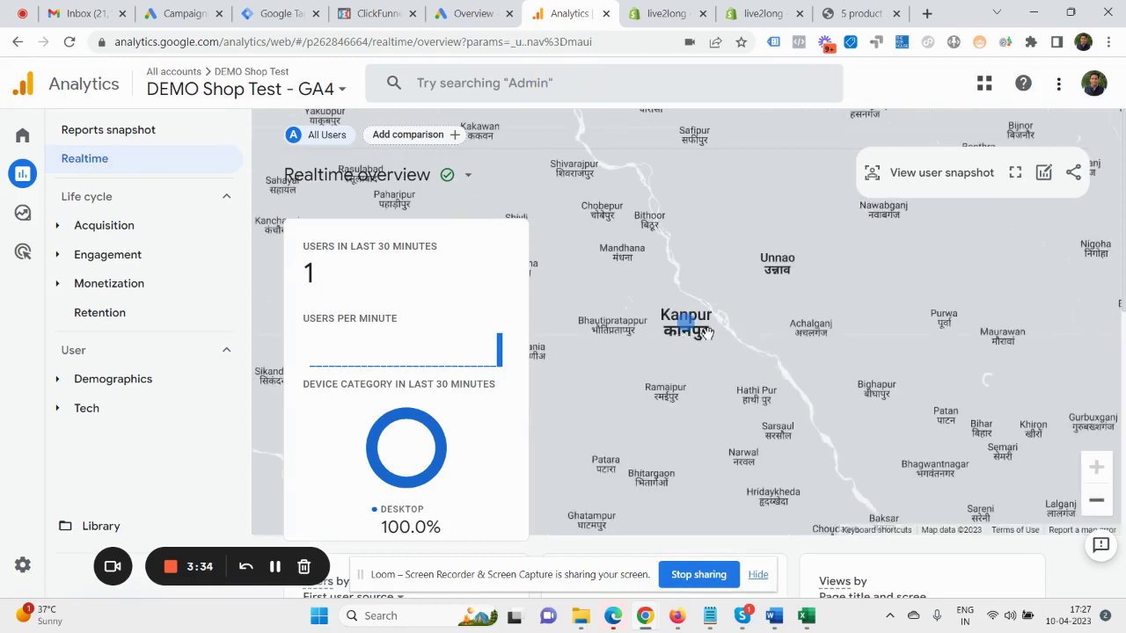
scroll(731, 333, "down", 3)
scroll(728, 339, "down", 4)
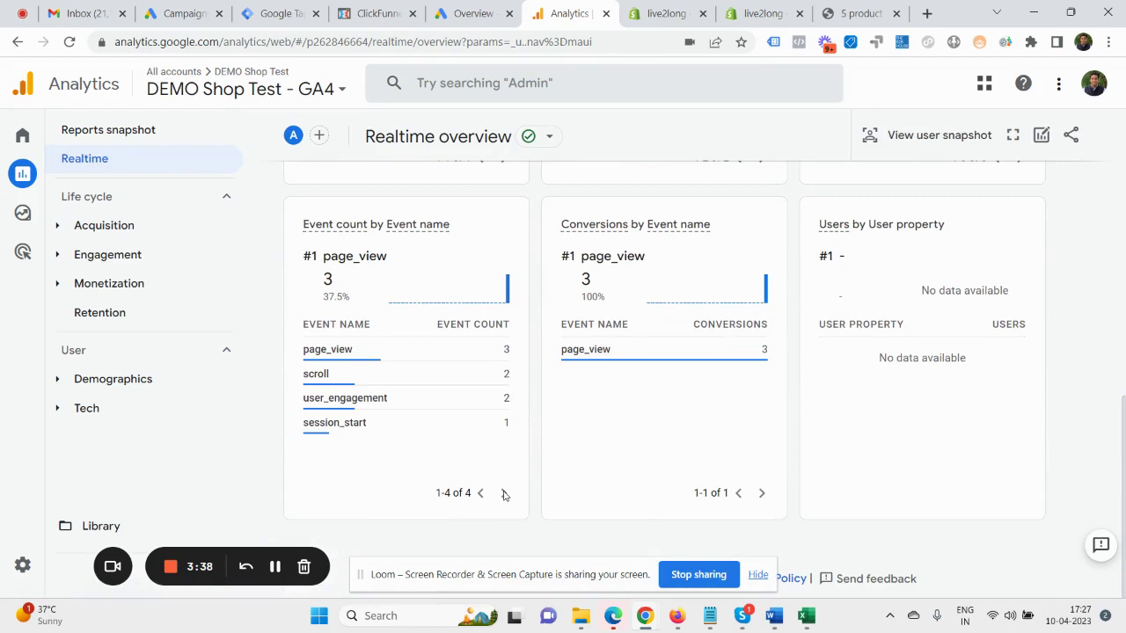
Step: Add 5 product 6 to the cart and check out to the ₹60.18 contact information page
left_click(855, 13)
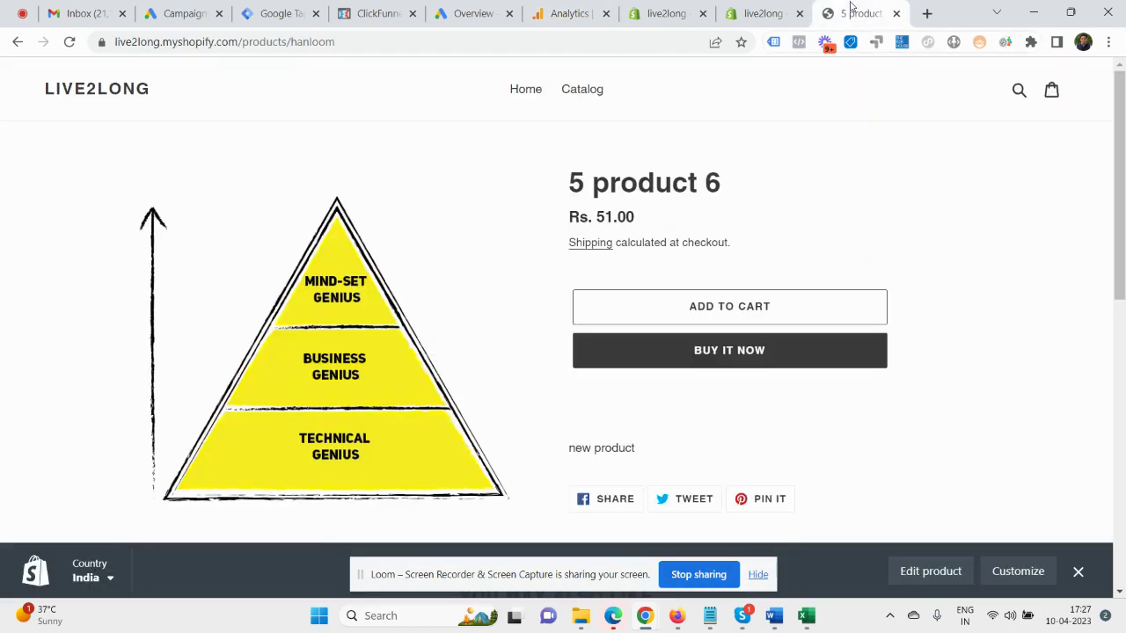
left_click(702, 310)
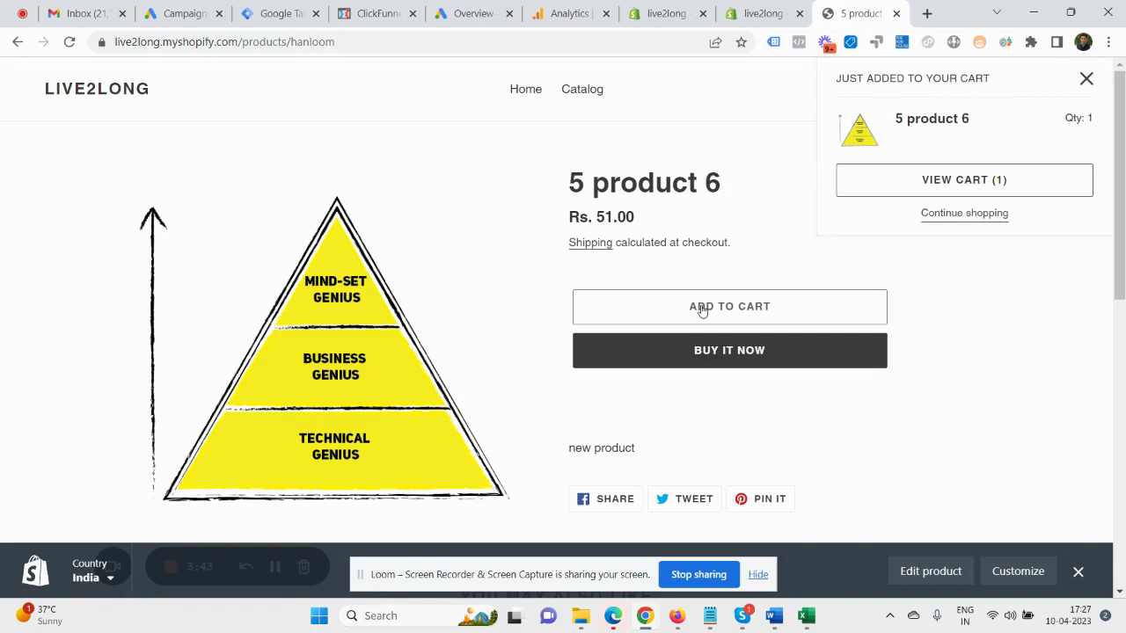
left_click(926, 185)
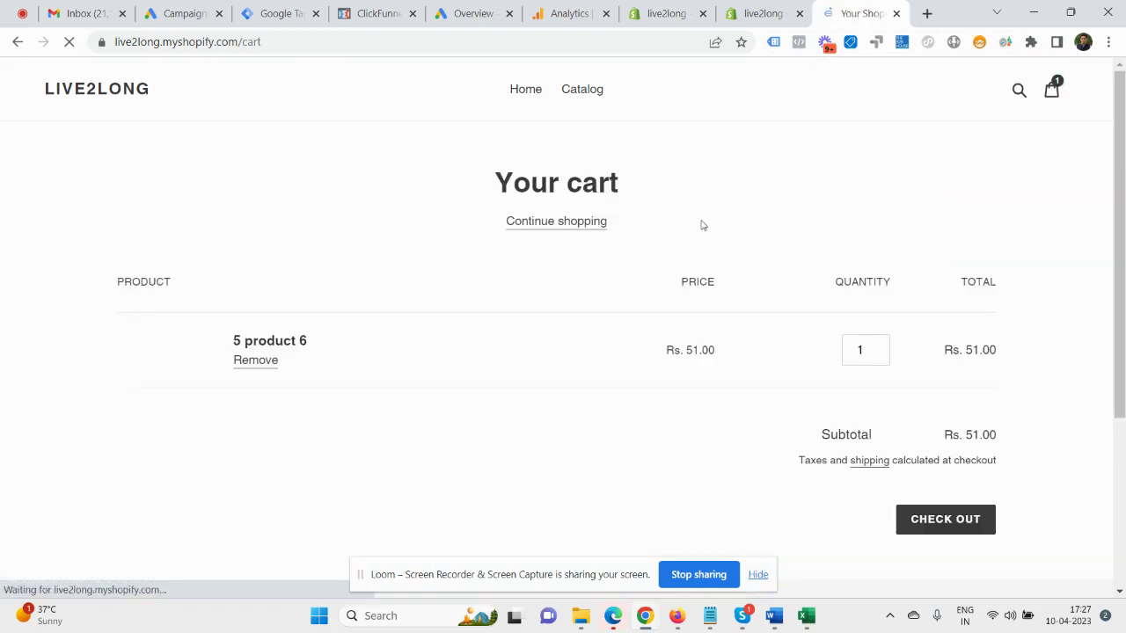
scroll(926, 387, "down", 2)
left_click(926, 388)
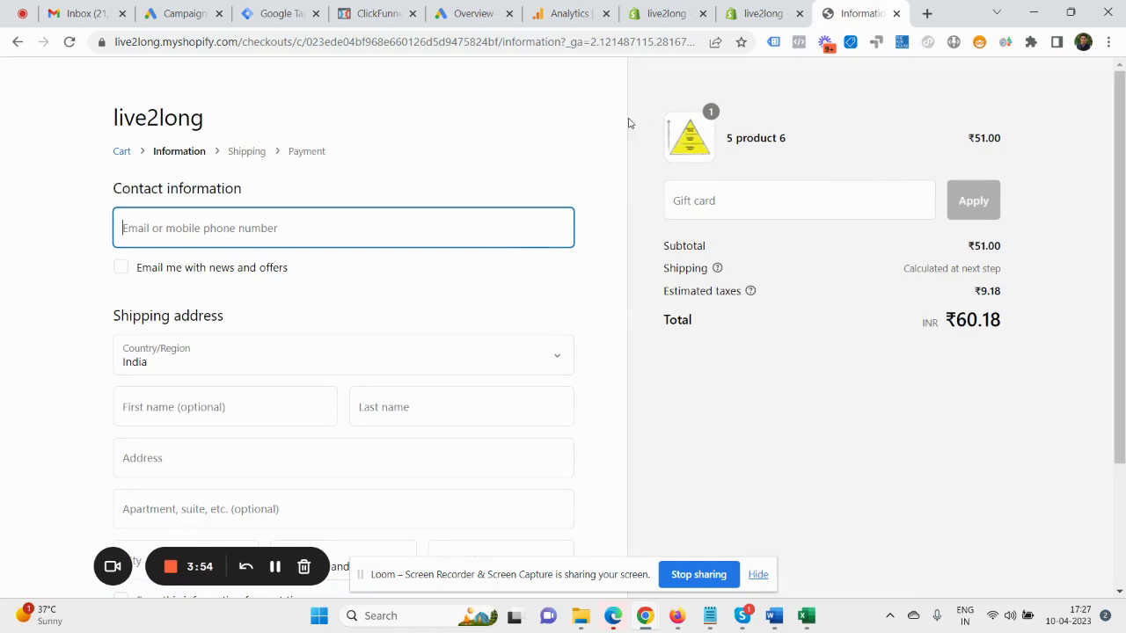
Step: Check Realtime shows add_to_cart and begin_checkout among 7 event types, then open Monetization > Ecommerce purchases
left_click(561, 14)
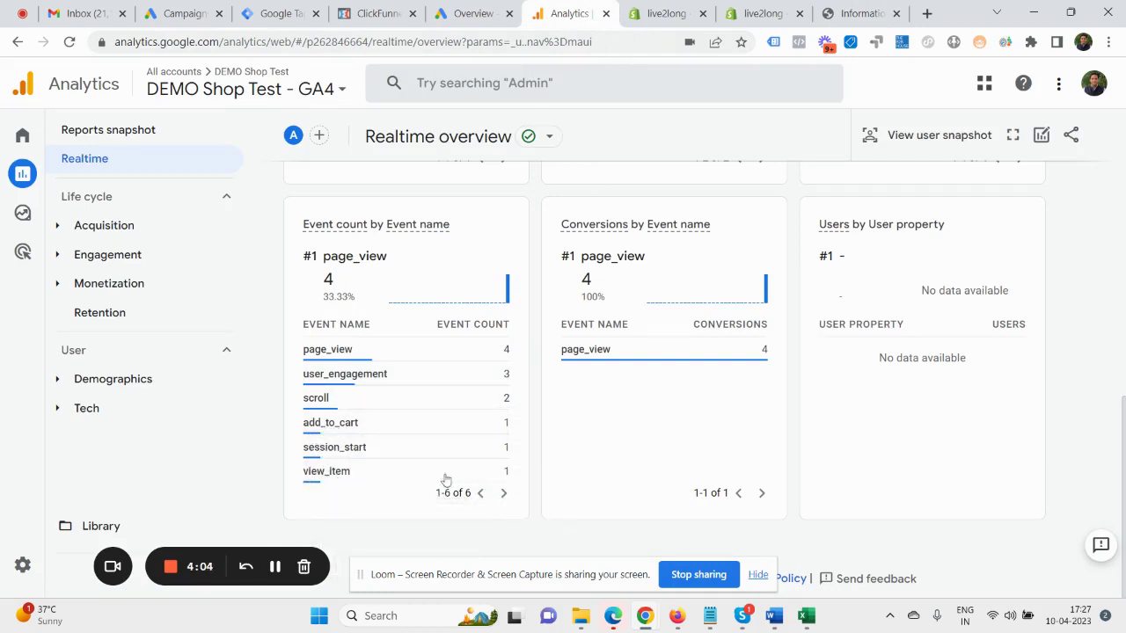
mouse_move(345, 420)
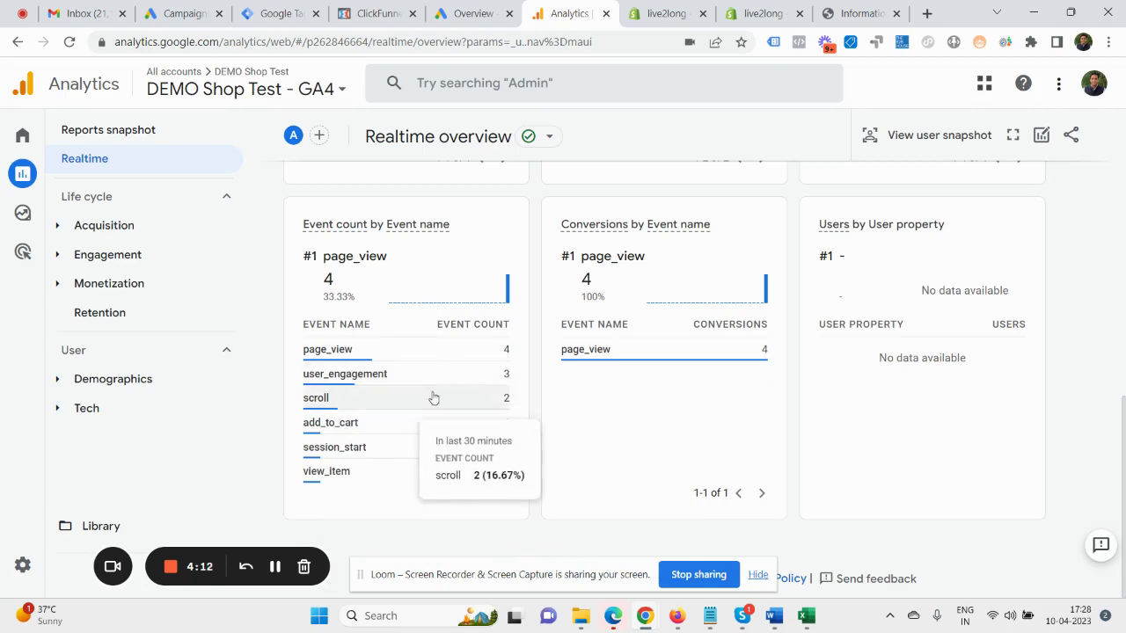
mouse_move(459, 352)
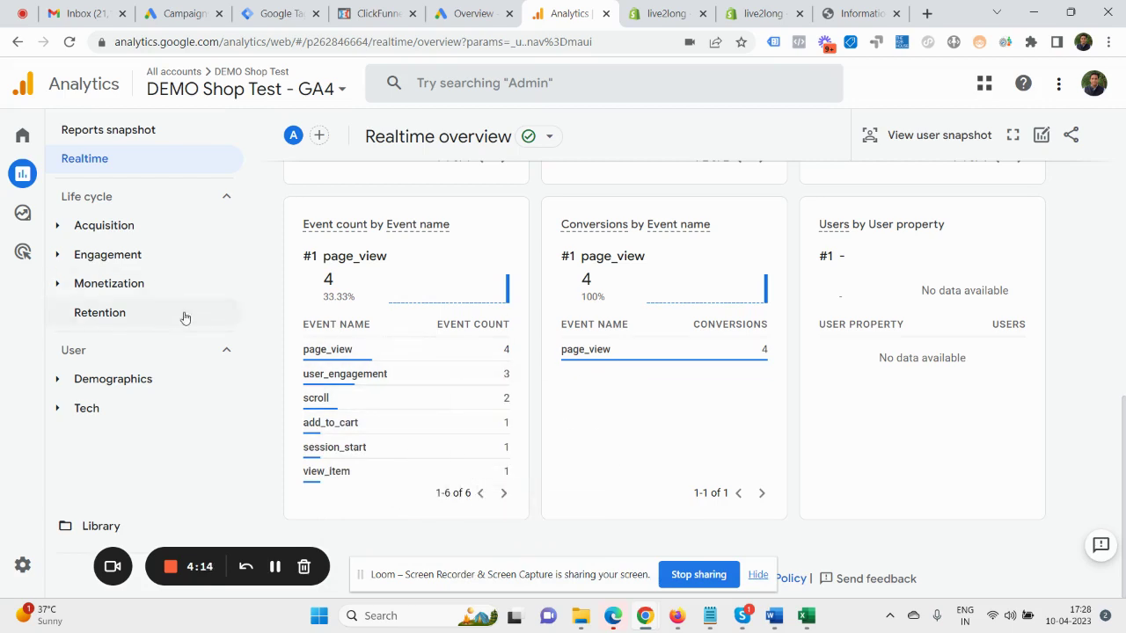
left_click(118, 290)
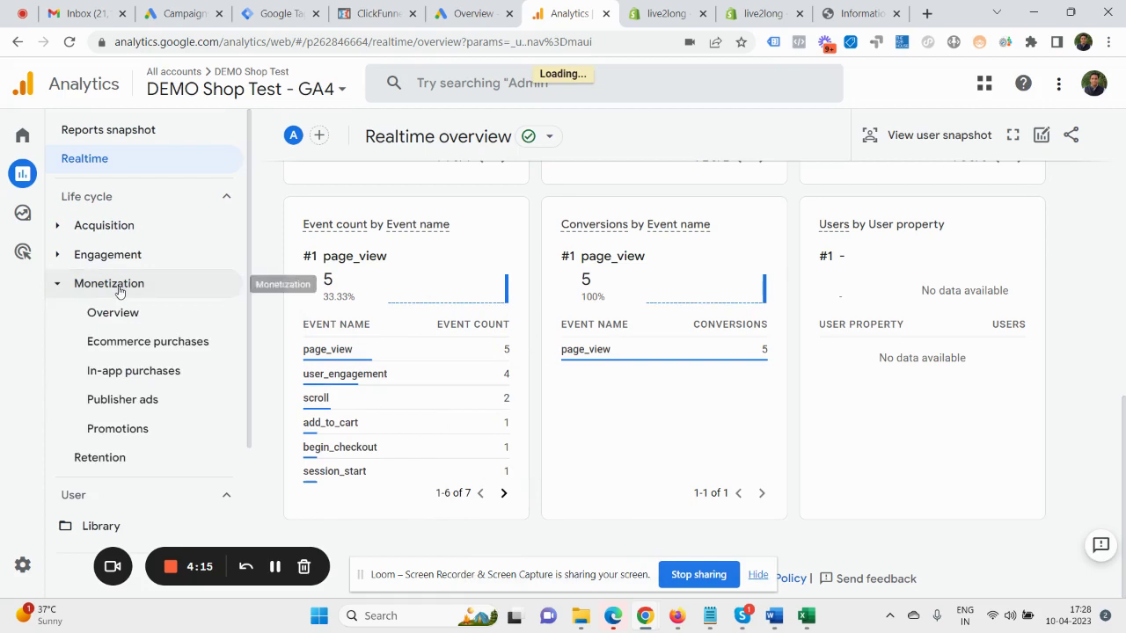
left_click(161, 347)
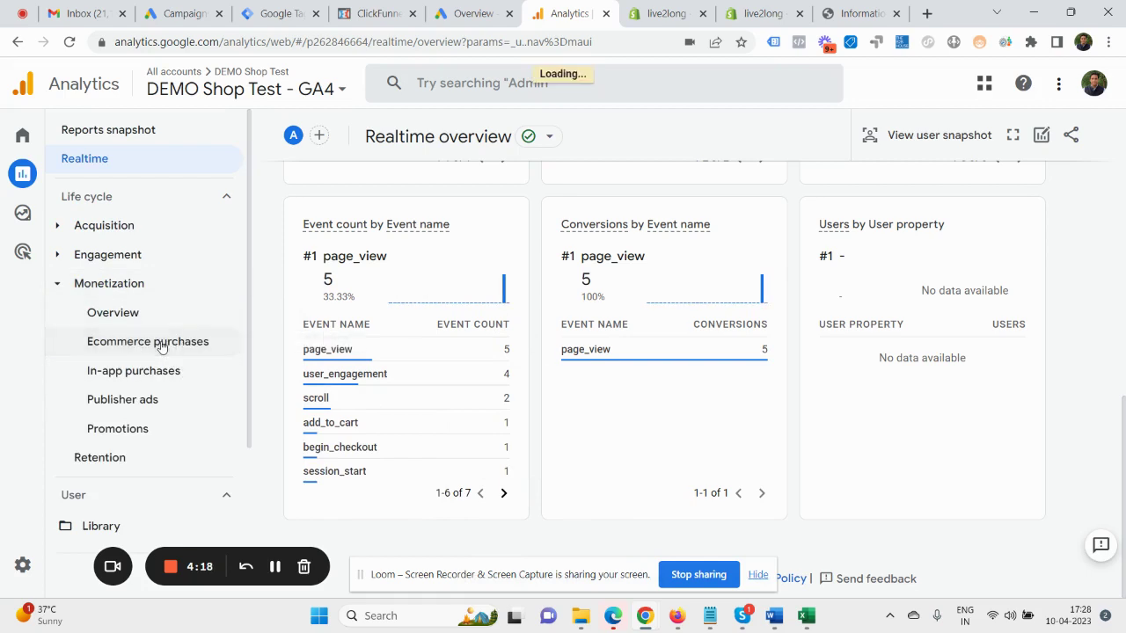